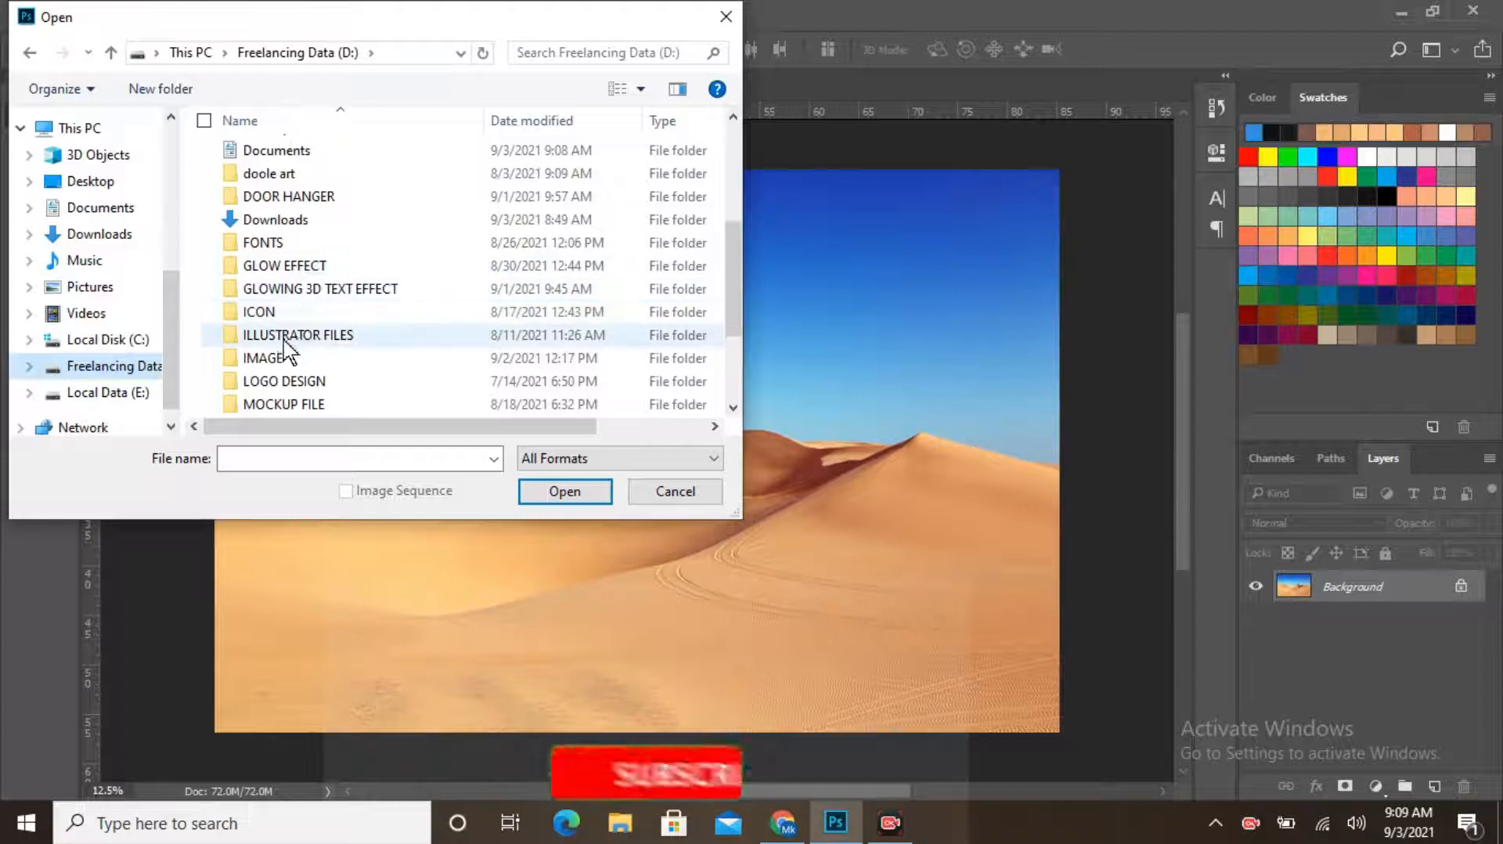
# Open horse-3553269_1920.jpg from the IMAGE folder on the D: drive
pyautogui.click(562, 492)
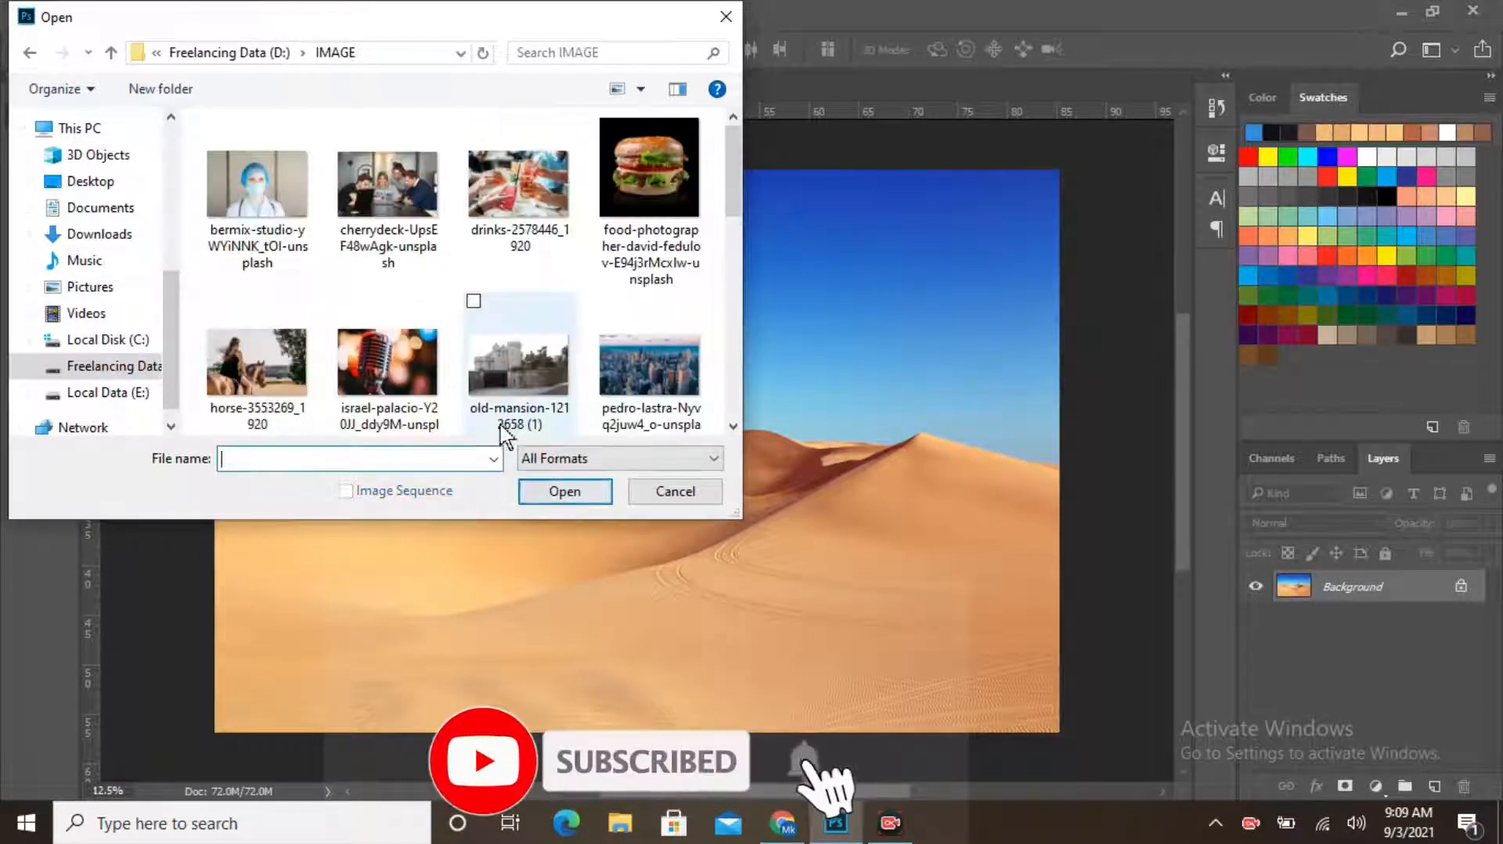
pyautogui.click(291, 368)
pyautogui.click(562, 492)
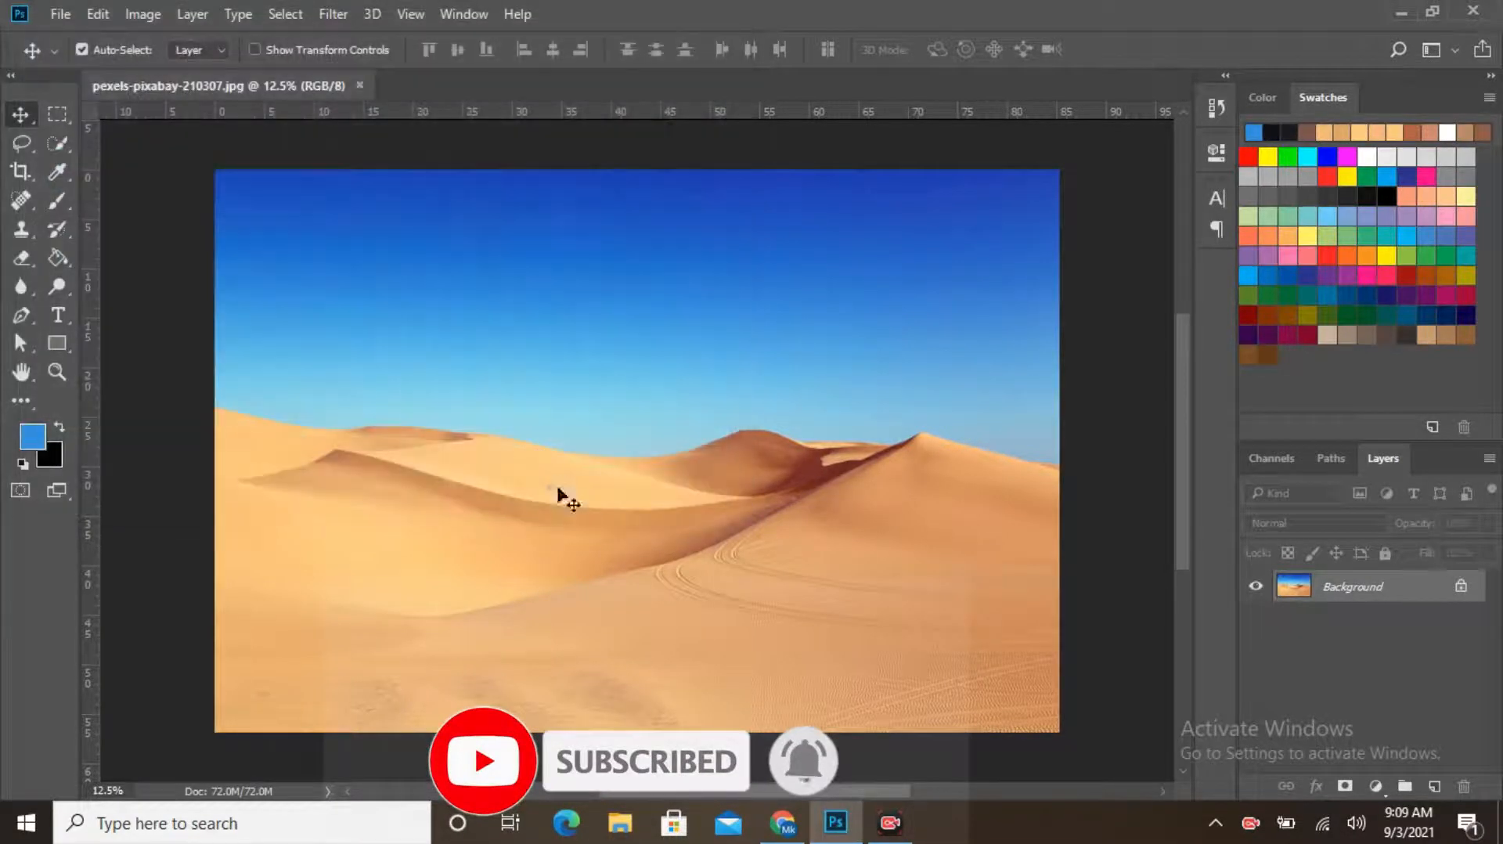
# Unlock the horse photo's background layer and place the photo on the dunes in the pexels-pixabay-210307.jpg document
pyautogui.click(1461, 586)
pyautogui.moveTo(850, 499); pyautogui.dragTo(397, 243)
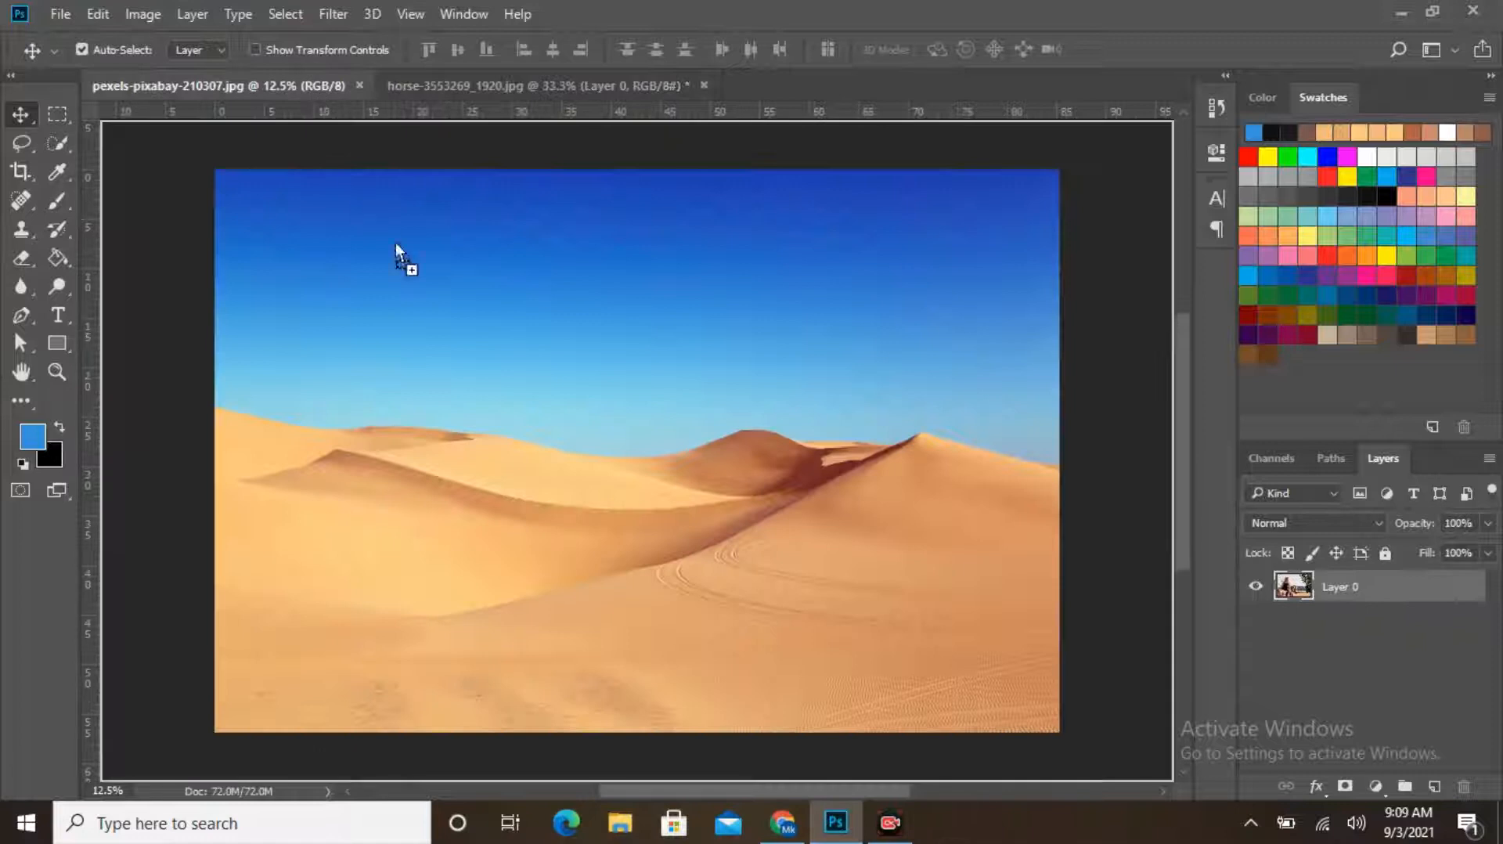
pyautogui.moveTo(671, 483); pyautogui.dragTo(702, 491)
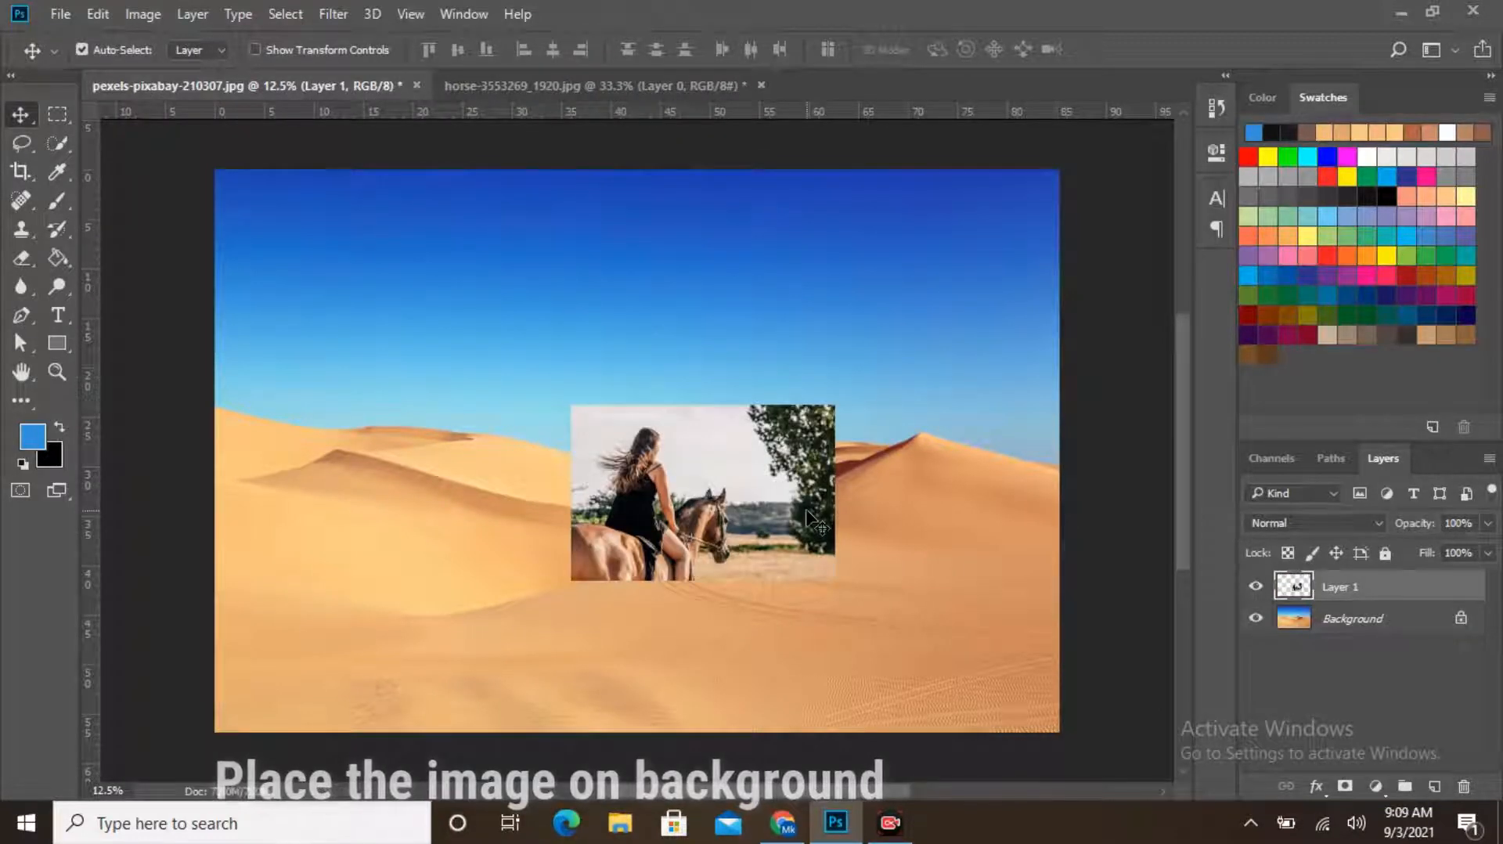
# Scale the horse photo layer proportionally to about 320% and position it so it covers the whole desert canvas
pyautogui.hotkey('ctrl', 't')
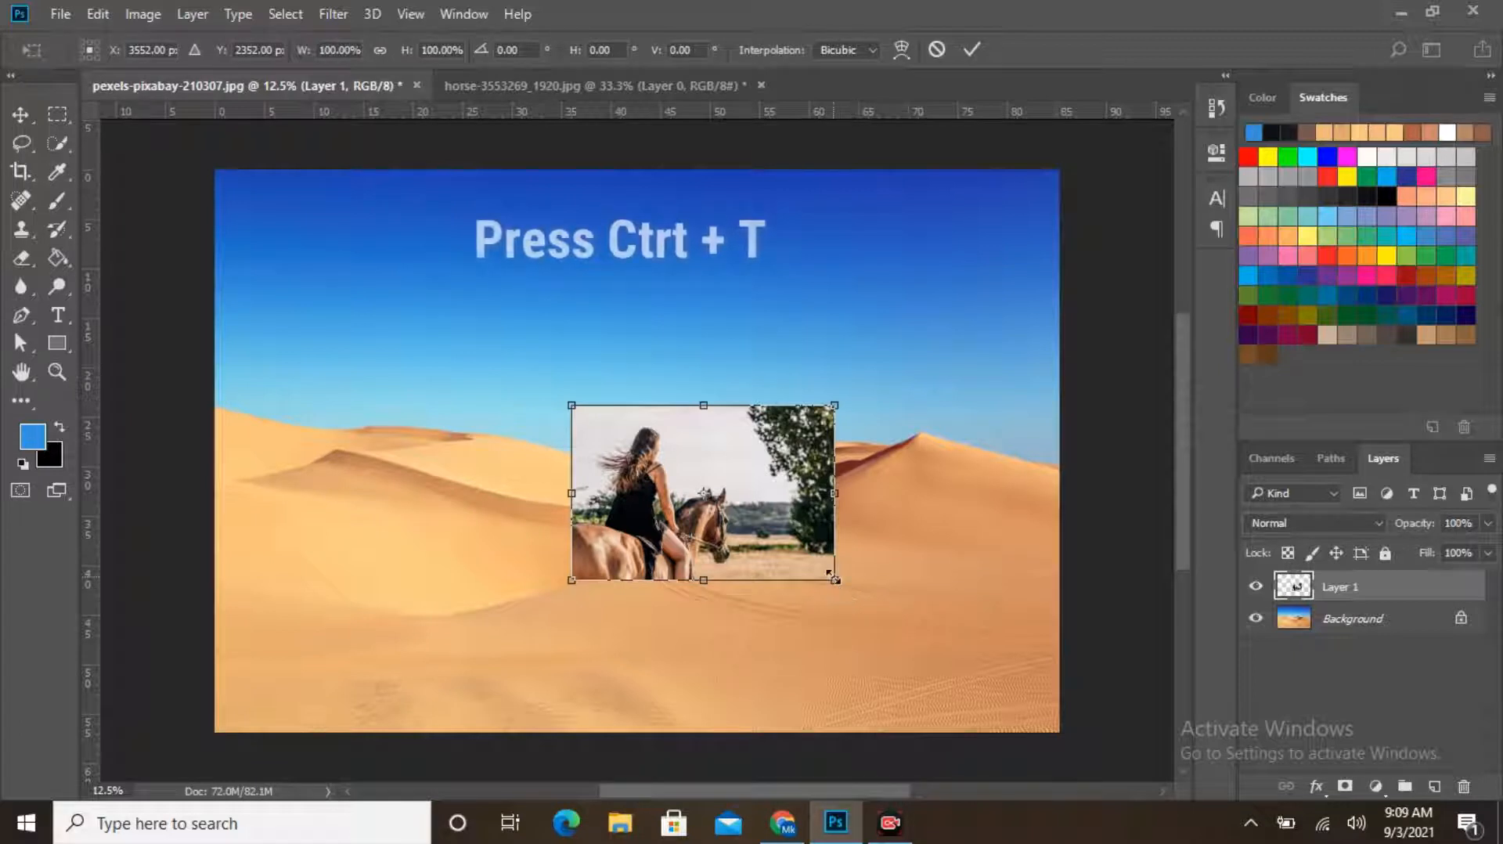
pyautogui.moveTo(832, 576); pyautogui.dragTo(923, 615)
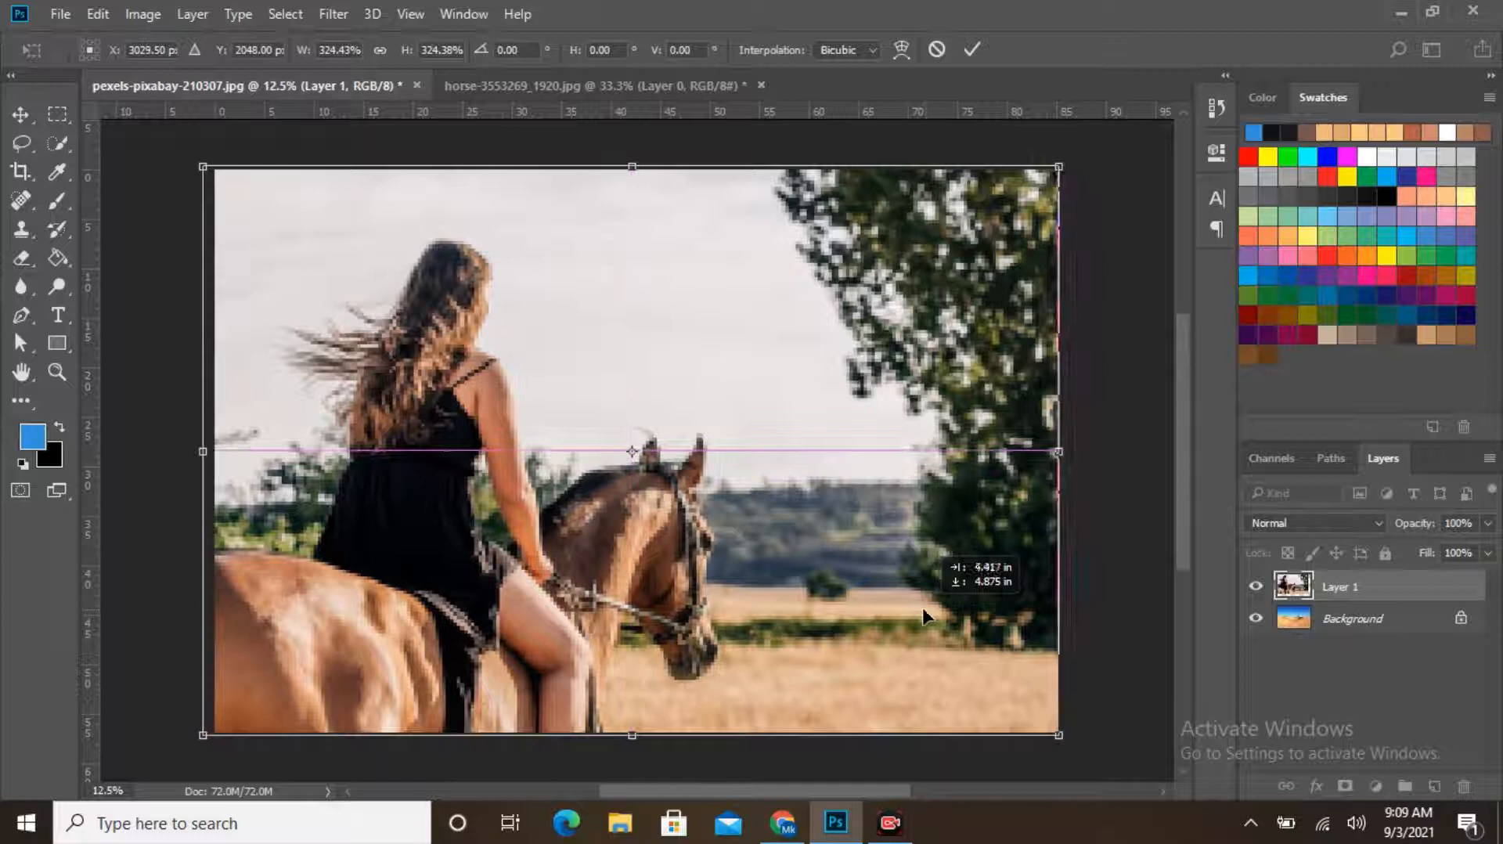
pyautogui.moveTo(1059, 735); pyautogui.dragTo(1051, 730)
pyautogui.moveTo(988, 669); pyautogui.dragTo(999, 669)
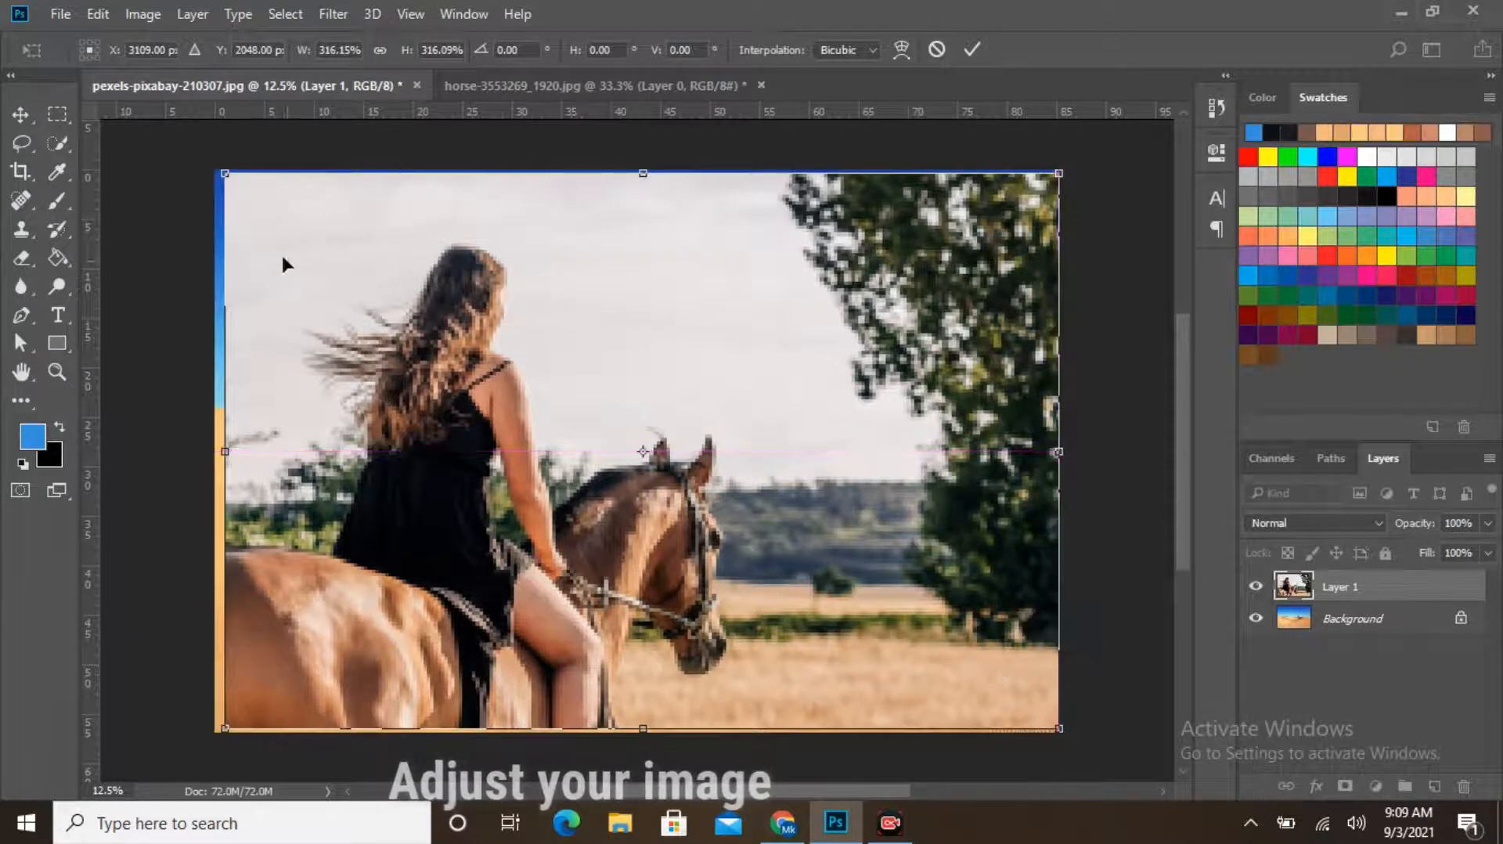
pyautogui.moveTo(225, 173); pyautogui.dragTo(219, 170)
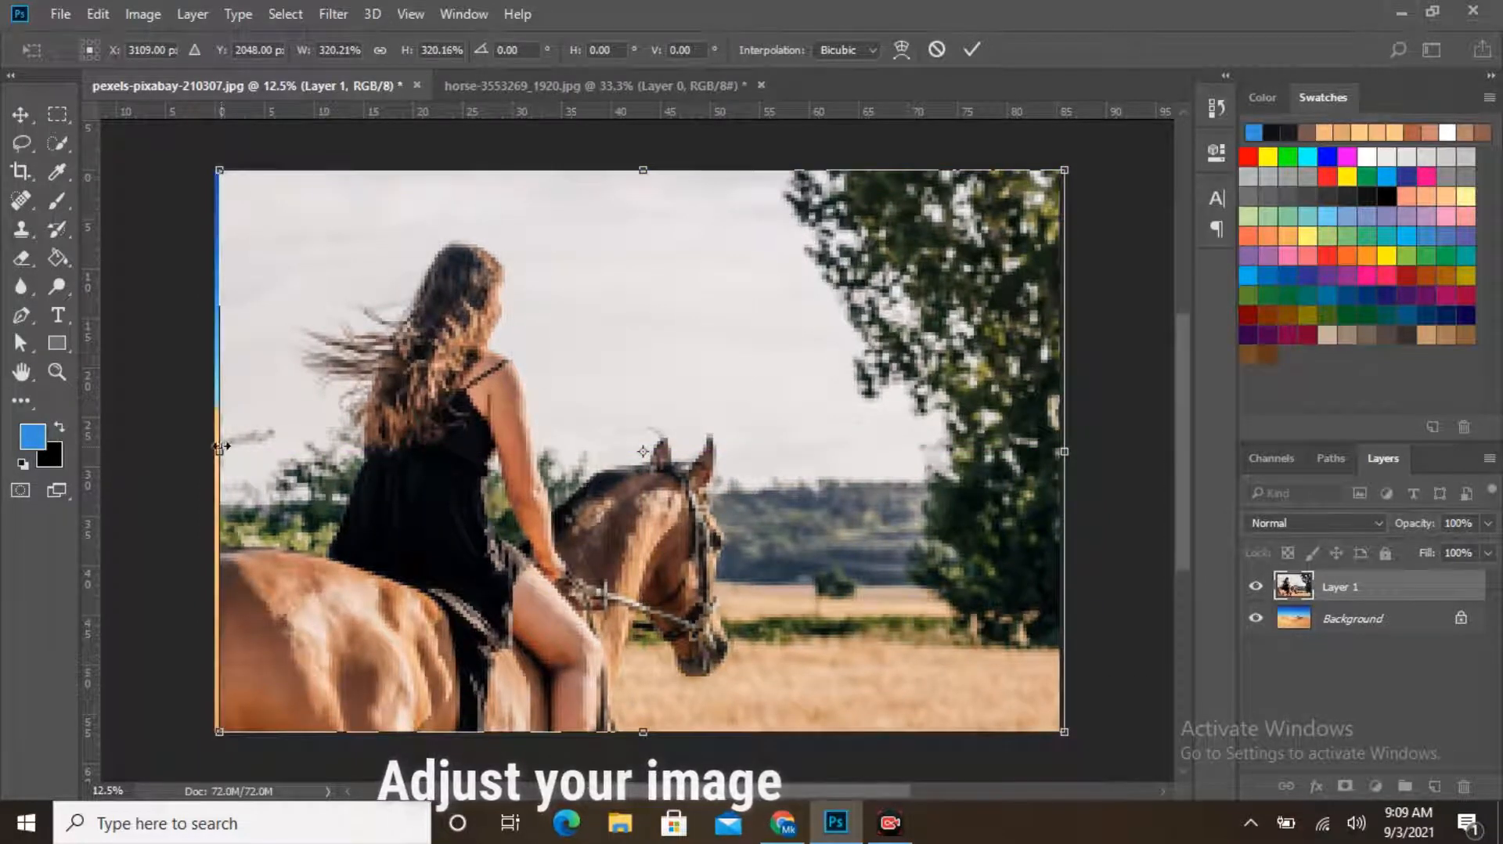
pyautogui.moveTo(222, 442); pyautogui.dragTo(217, 442)
pyautogui.click(973, 52)
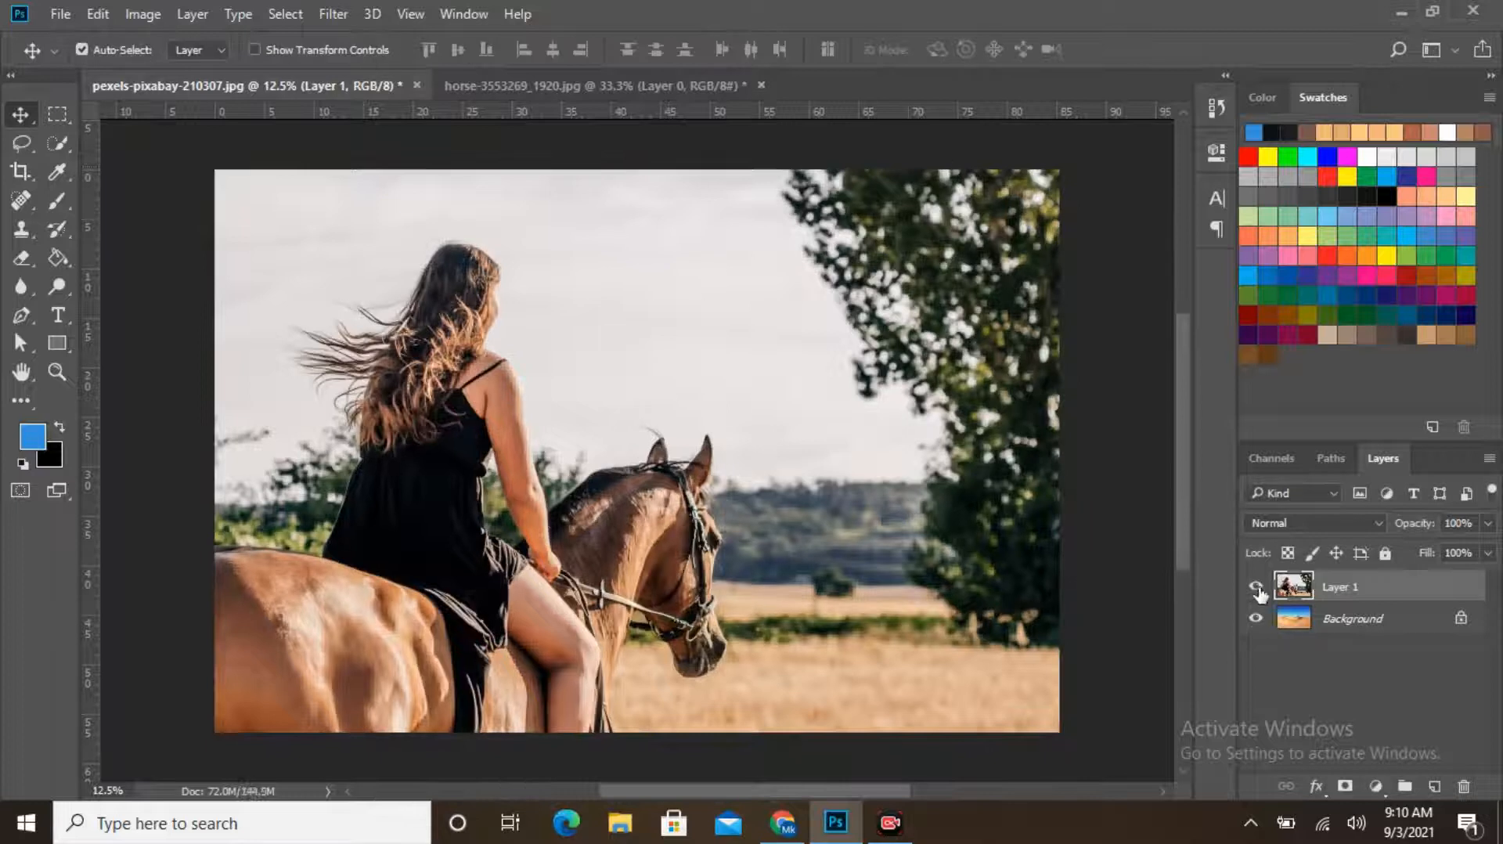
# Activate the Quick Selection Tool and open Select and Mask for the horse photo layer
pyautogui.click(66, 145)
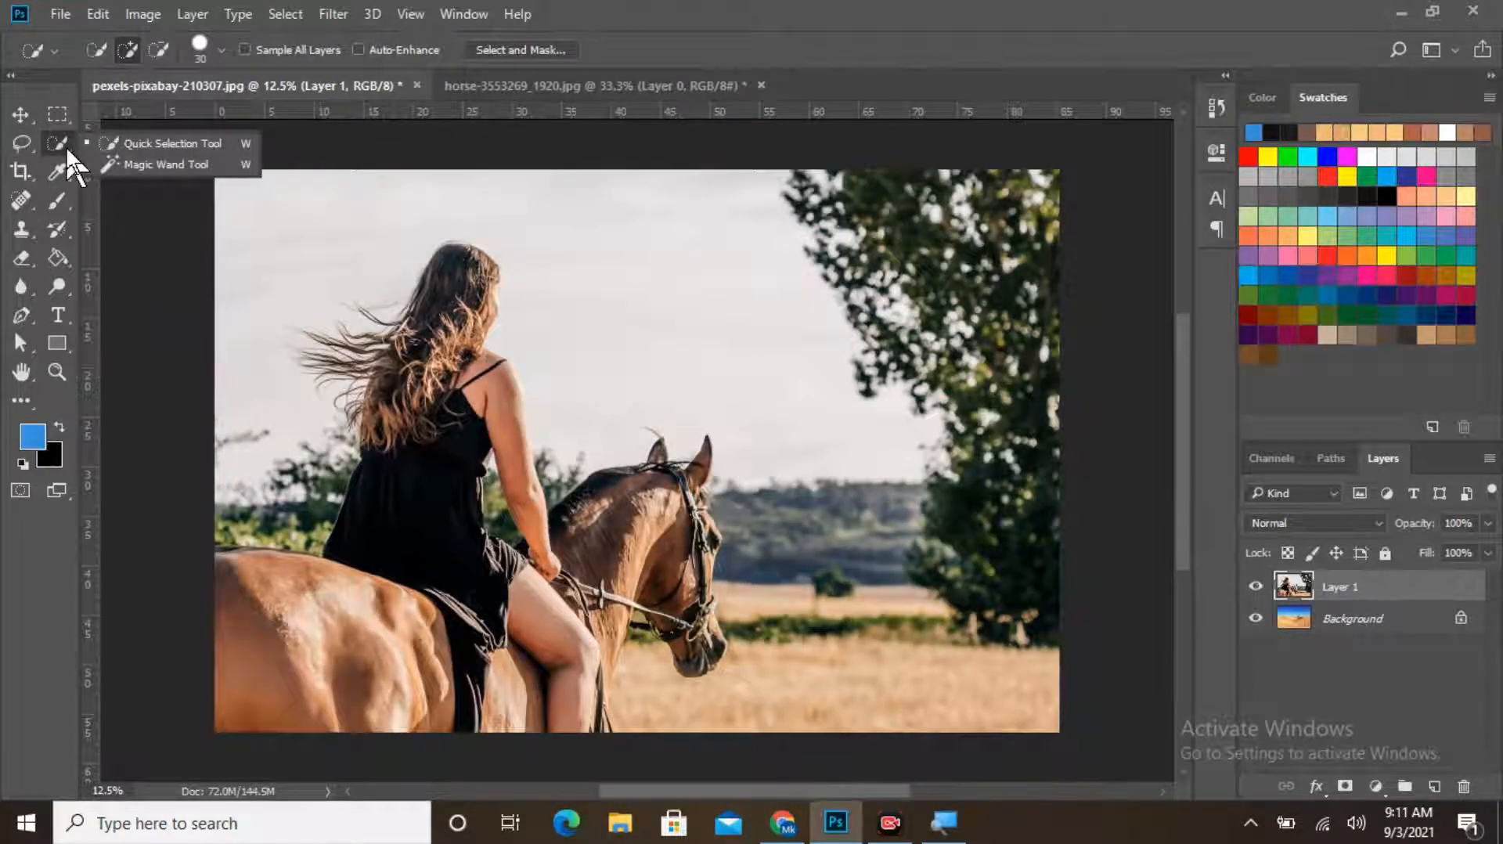
pyautogui.click(169, 148)
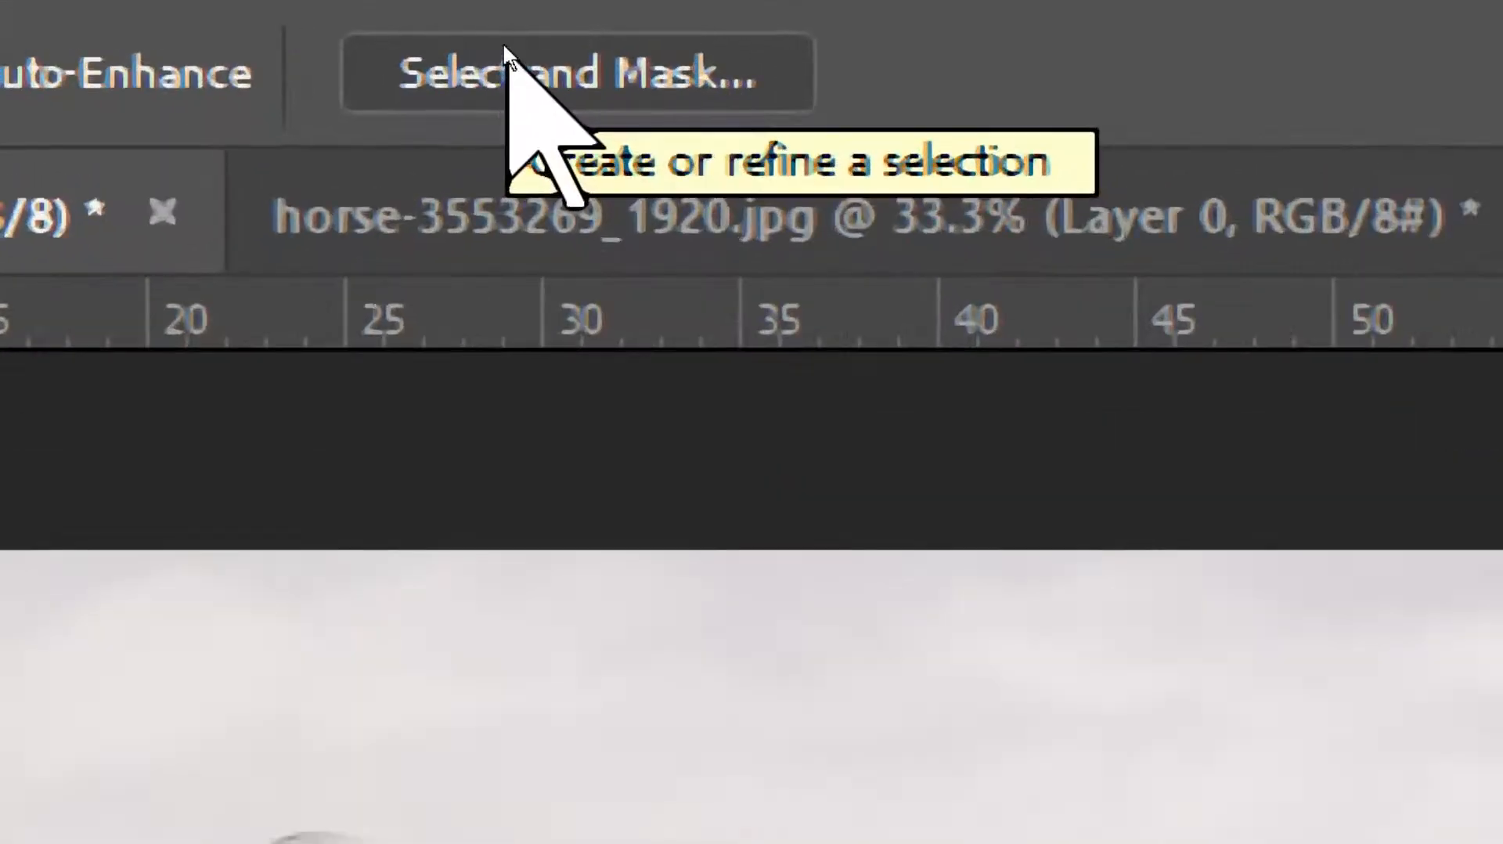
pyautogui.click(522, 46)
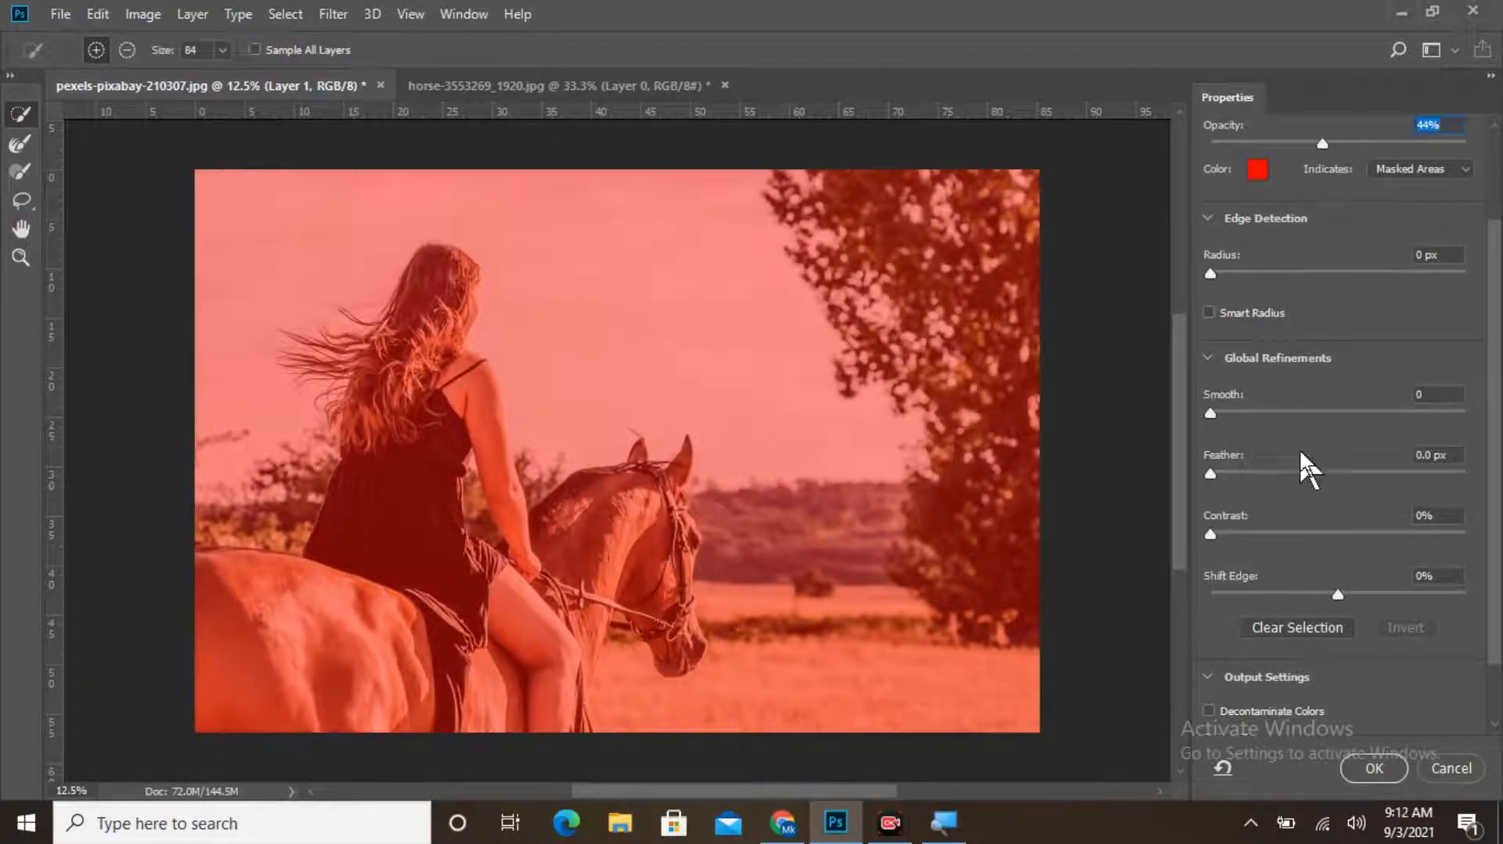
# Use the Overlay view mode for the mask preview and set its opacity to 50%
pyautogui.scroll(3, 1300, 452)
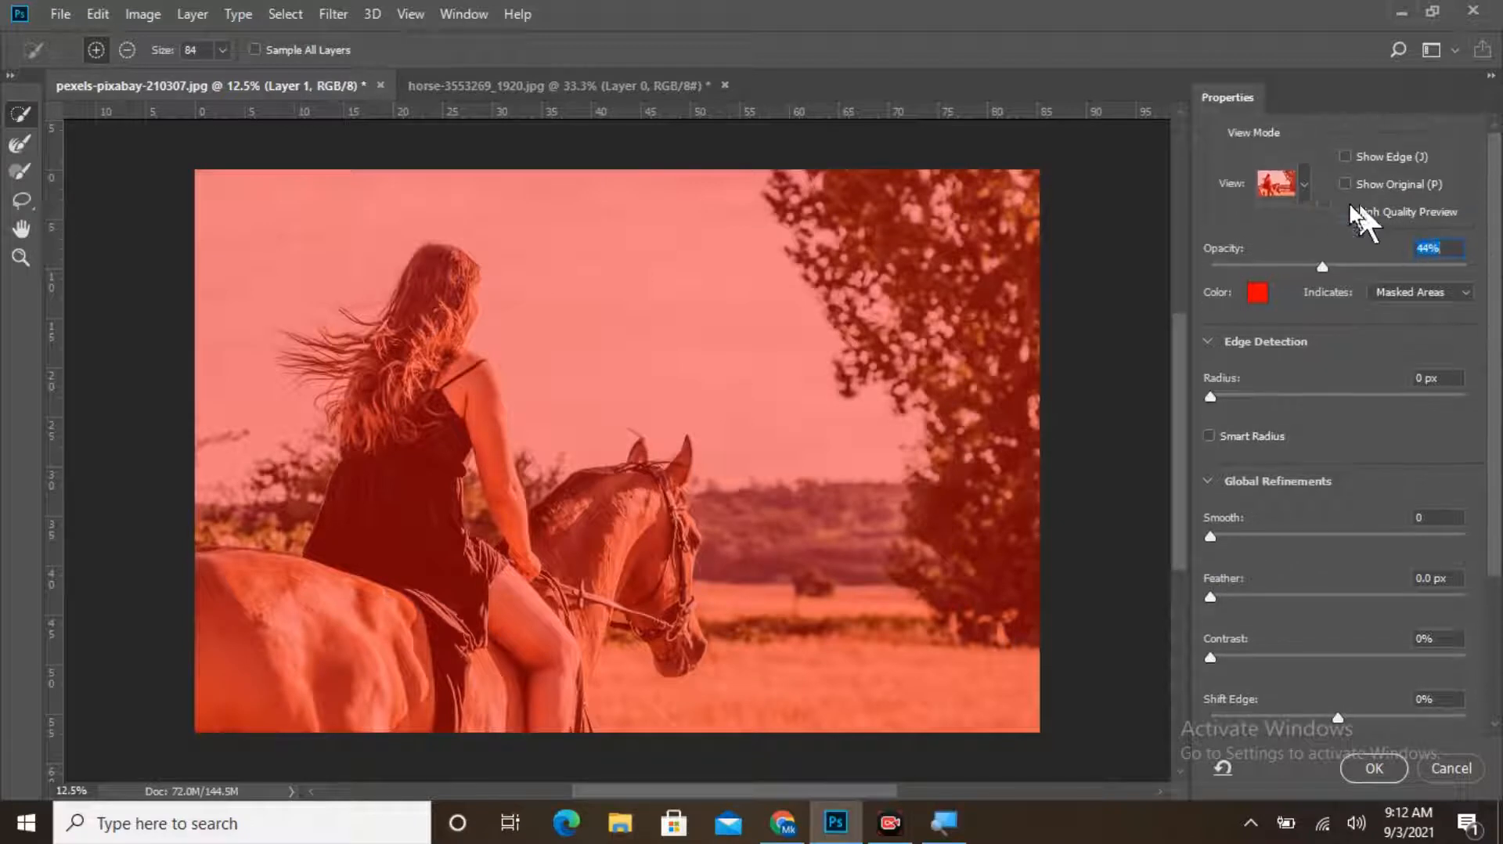
pyautogui.click(1303, 185)
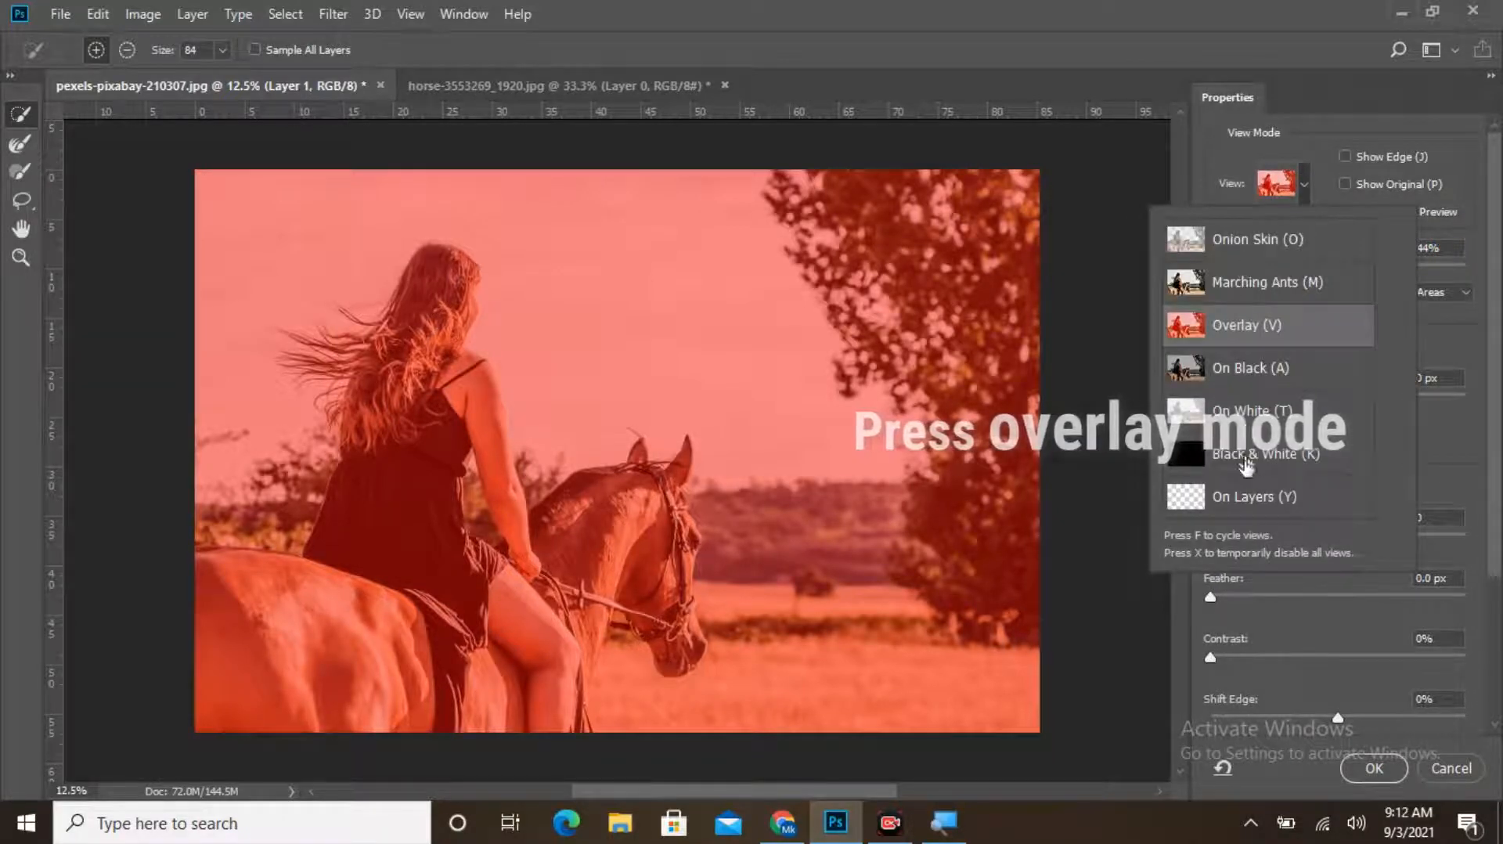
pyautogui.click(1190, 241)
pyautogui.click(1233, 323)
pyautogui.click(1237, 283)
pyautogui.click(1239, 321)
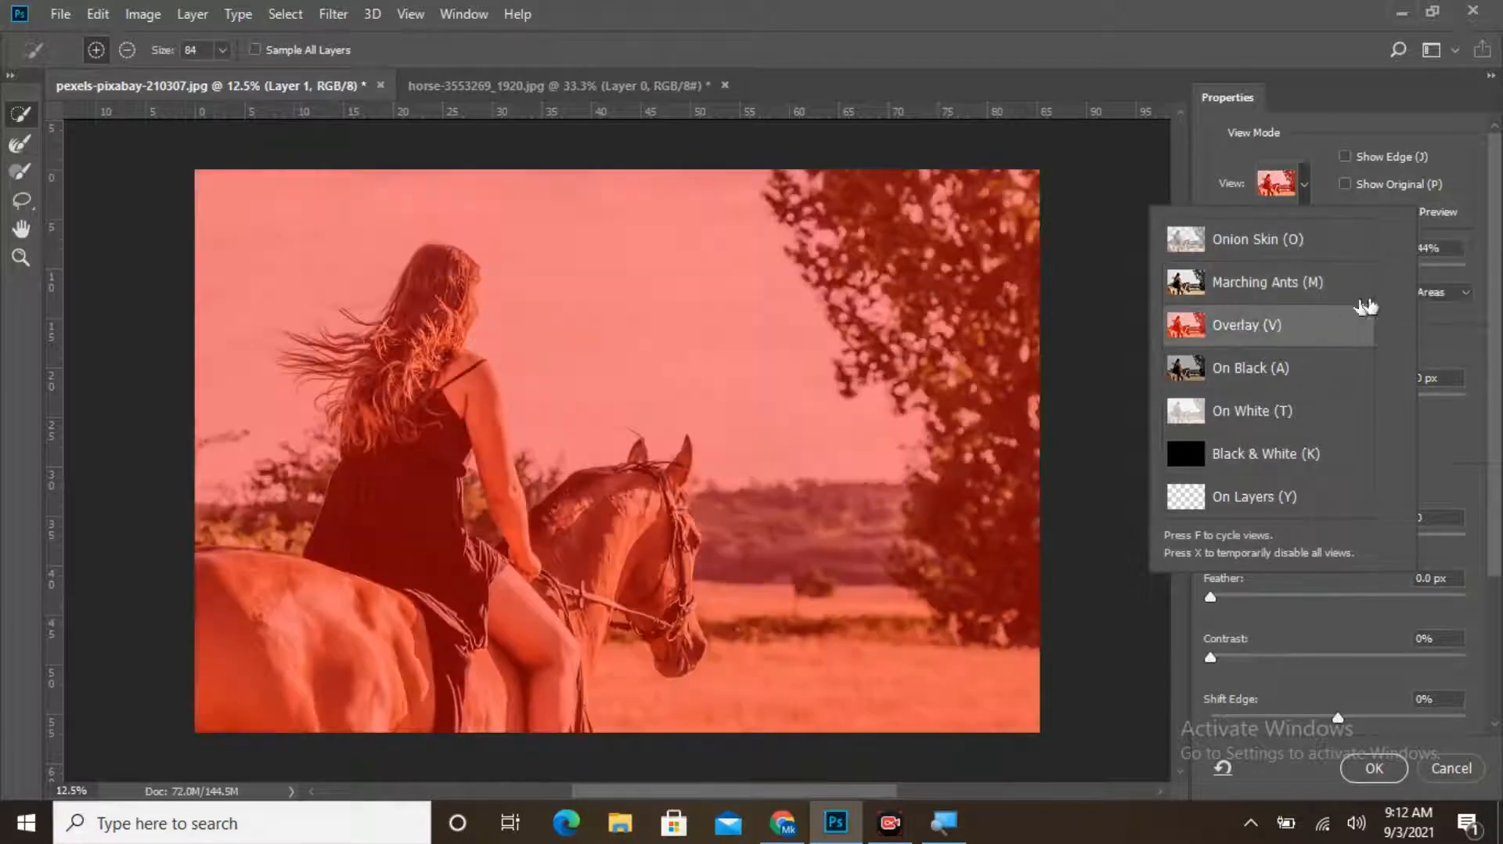
pyautogui.click(1478, 192)
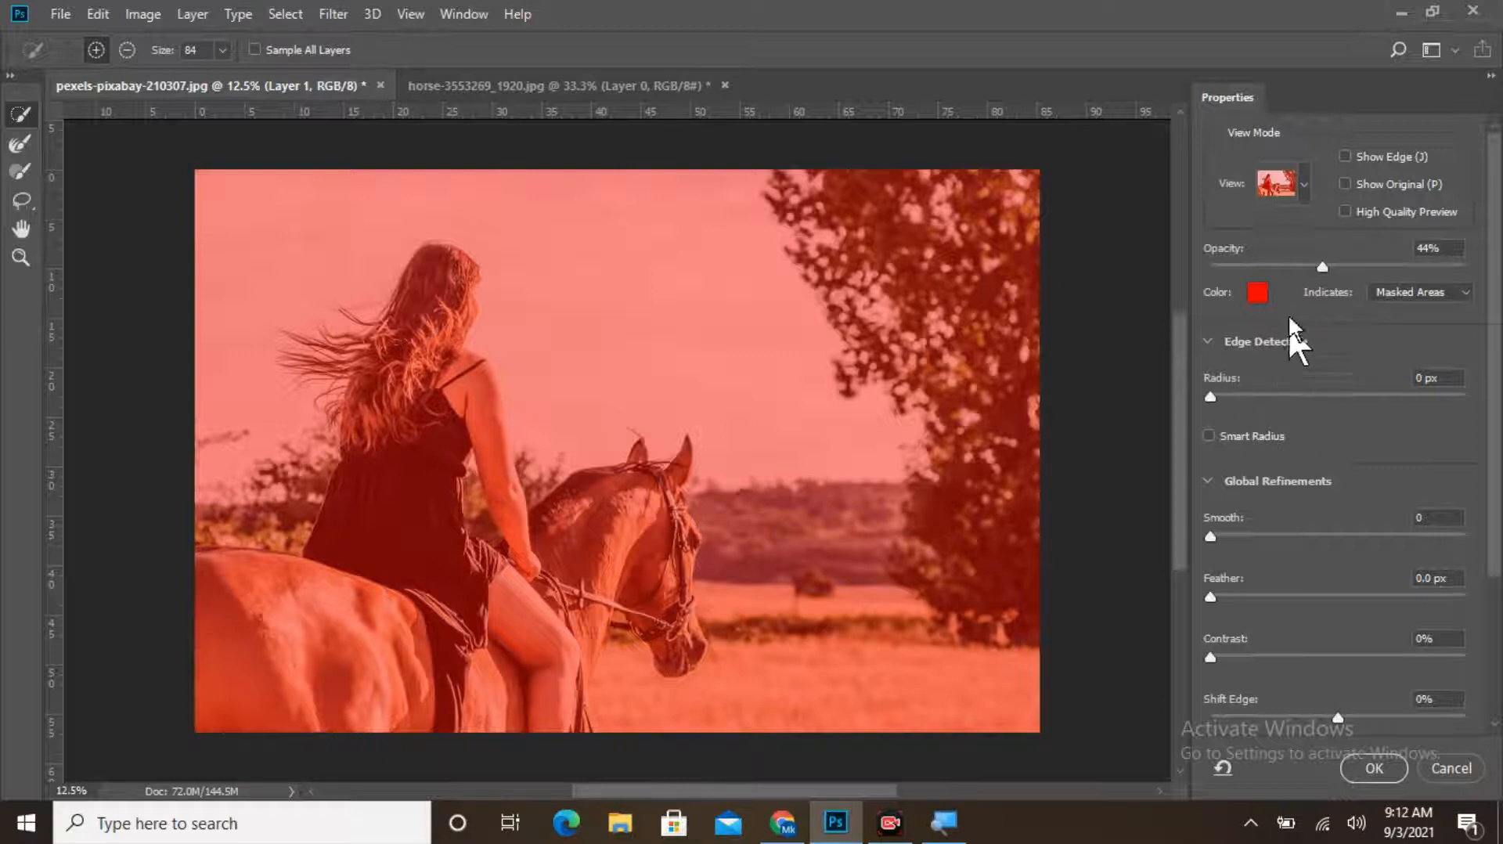
pyautogui.moveTo(1317, 266)
pyautogui.mouseDown()
pyautogui.moveTo(1434, 286)
pyautogui.moveTo(1270, 292)
pyautogui.moveTo(1191, 276)
pyautogui.moveTo(1335, 290)
pyautogui.mouseUp()
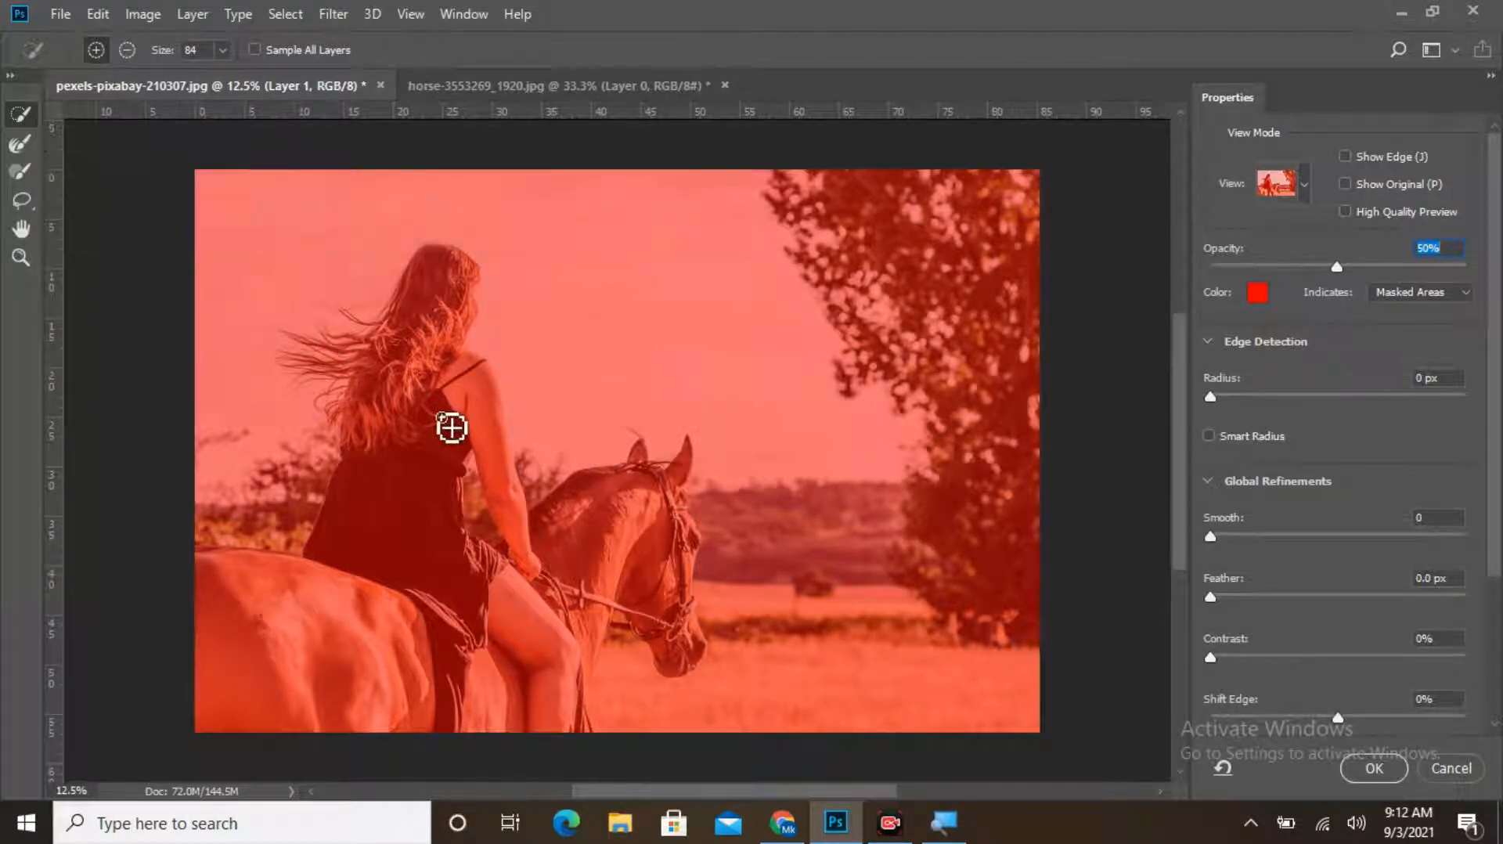
# Add the woman's hair, face, arm and black dress to the selection with Quick Selection strokes
pyautogui.hotkey('ctrl', '+')
pyautogui.hotkey('ctrl', '+')
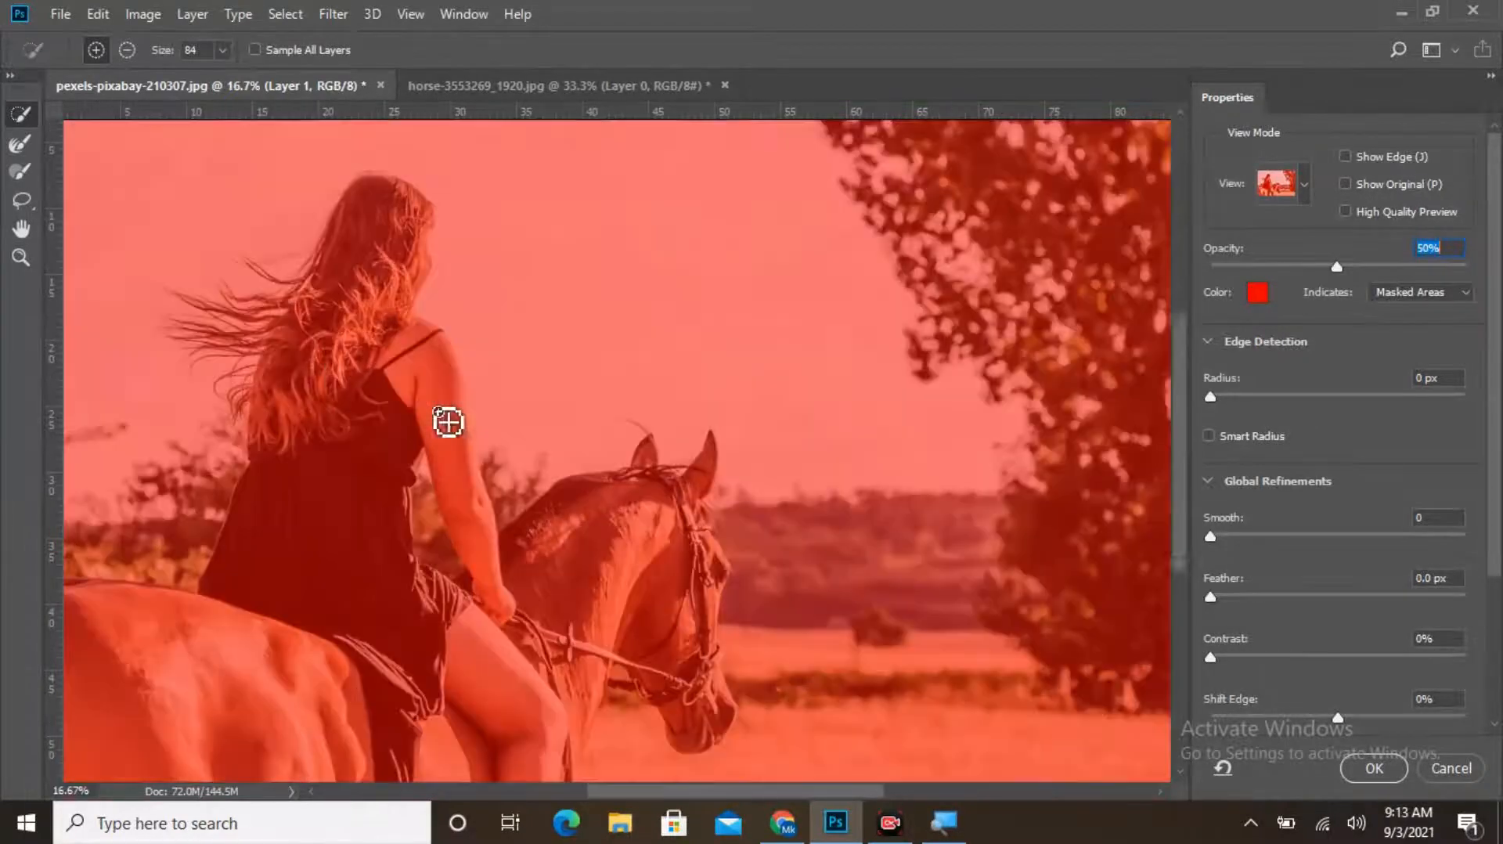
pyautogui.moveTo(728, 234); pyautogui.dragTo(1130, 400)
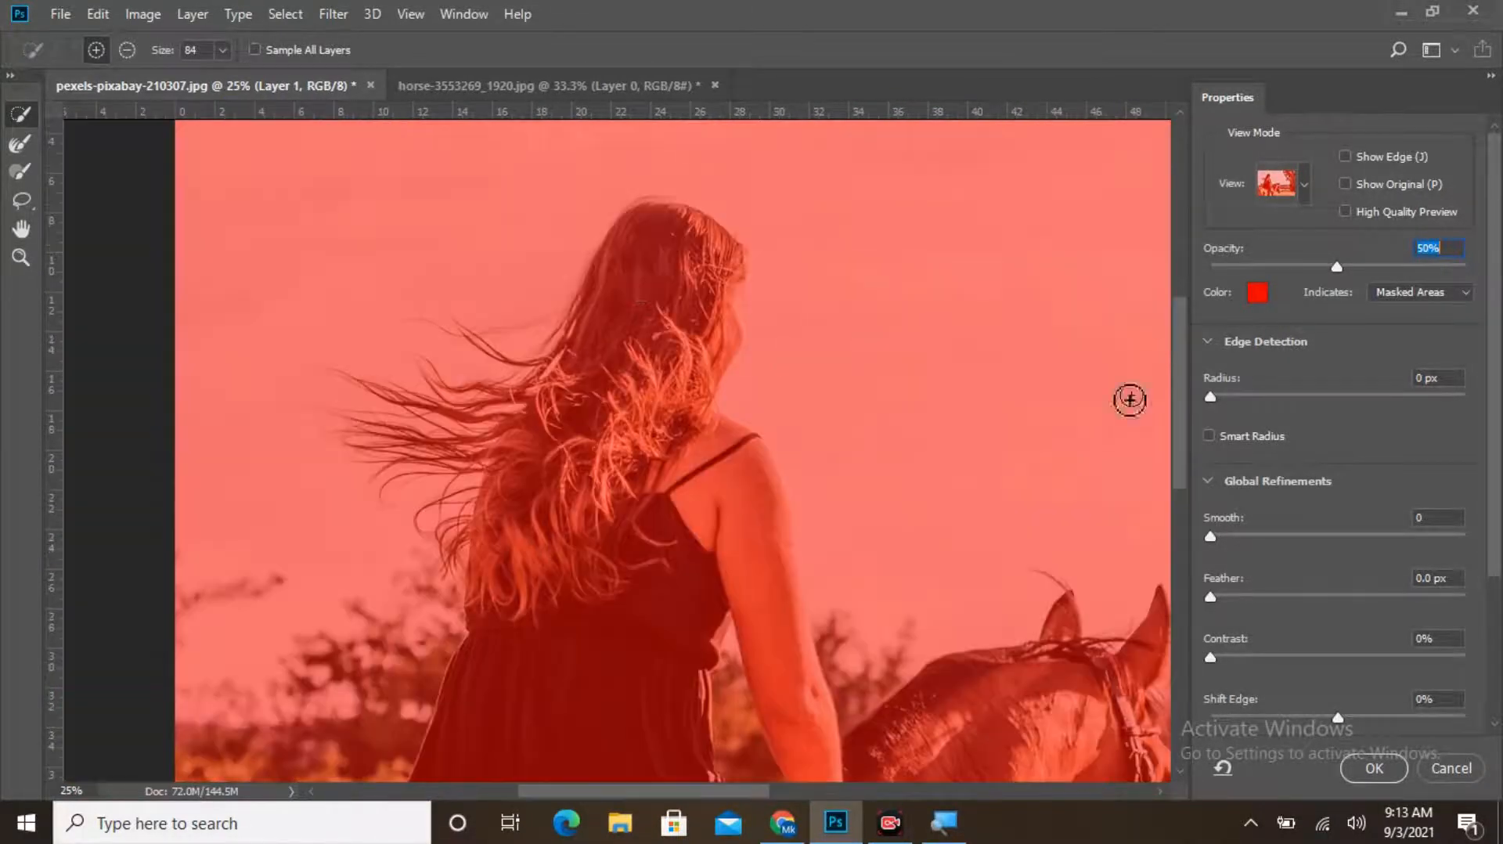
pyautogui.moveTo(669, 239)
pyautogui.mouseDown()
pyautogui.moveTo(676, 368)
pyautogui.moveTo(587, 682)
pyautogui.mouseUp()
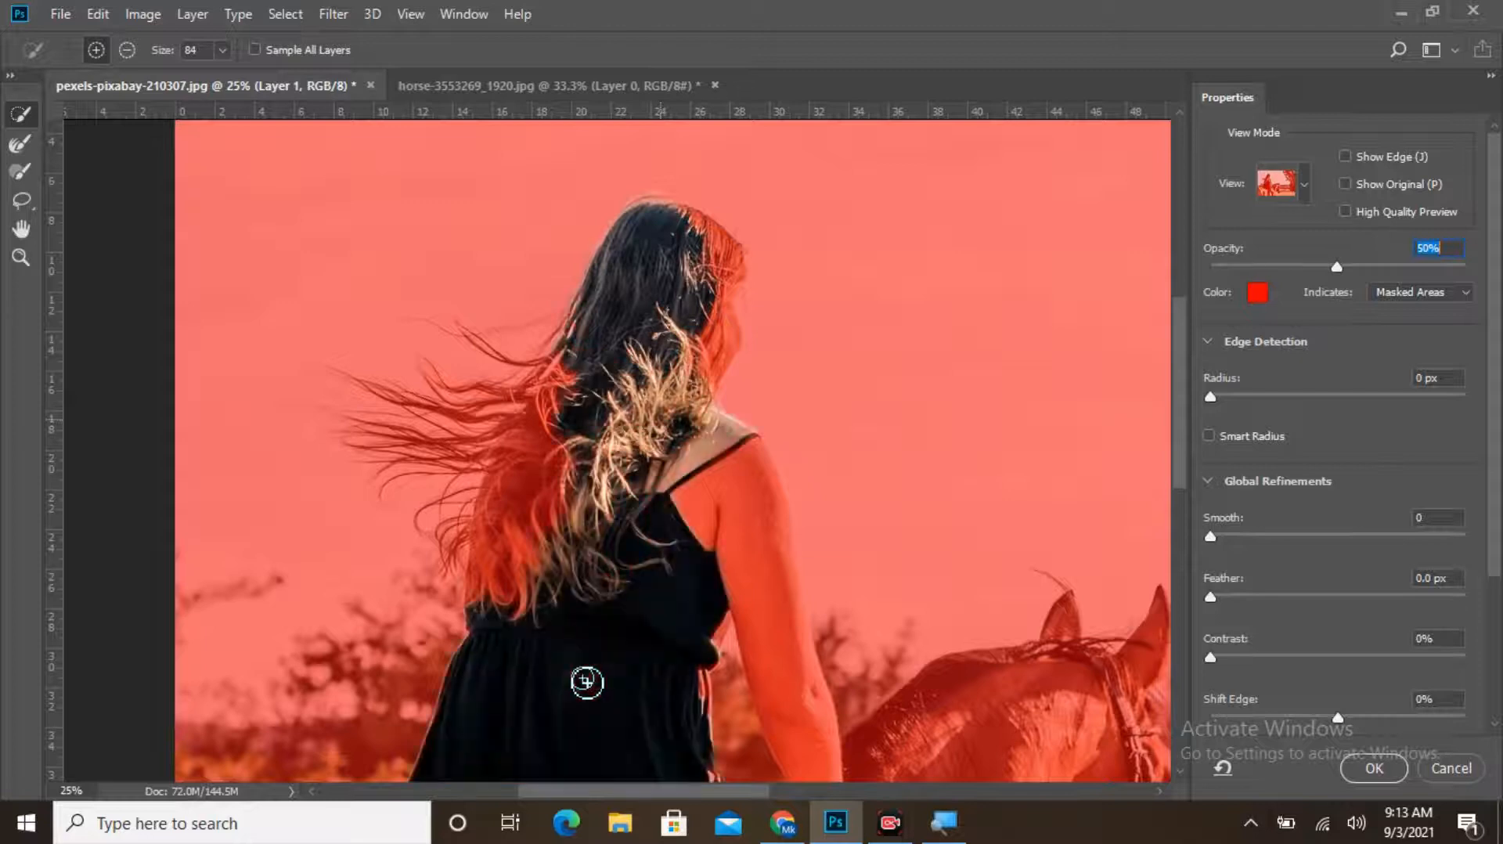
pyautogui.moveTo(543, 426); pyautogui.dragTo(509, 544)
pyautogui.moveTo(713, 465); pyautogui.dragTo(758, 589)
pyautogui.moveTo(772, 516); pyautogui.dragTo(812, 689)
pyautogui.moveTo(702, 354)
pyautogui.mouseDown()
pyautogui.moveTo(725, 387)
pyautogui.moveTo(708, 247)
pyautogui.moveTo(734, 258)
pyautogui.mouseUp()
pyautogui.moveTo(539, 399)
pyautogui.mouseDown()
pyautogui.moveTo(515, 418)
pyautogui.moveTo(534, 417)
pyautogui.moveTo(492, 391)
pyautogui.mouseUp()
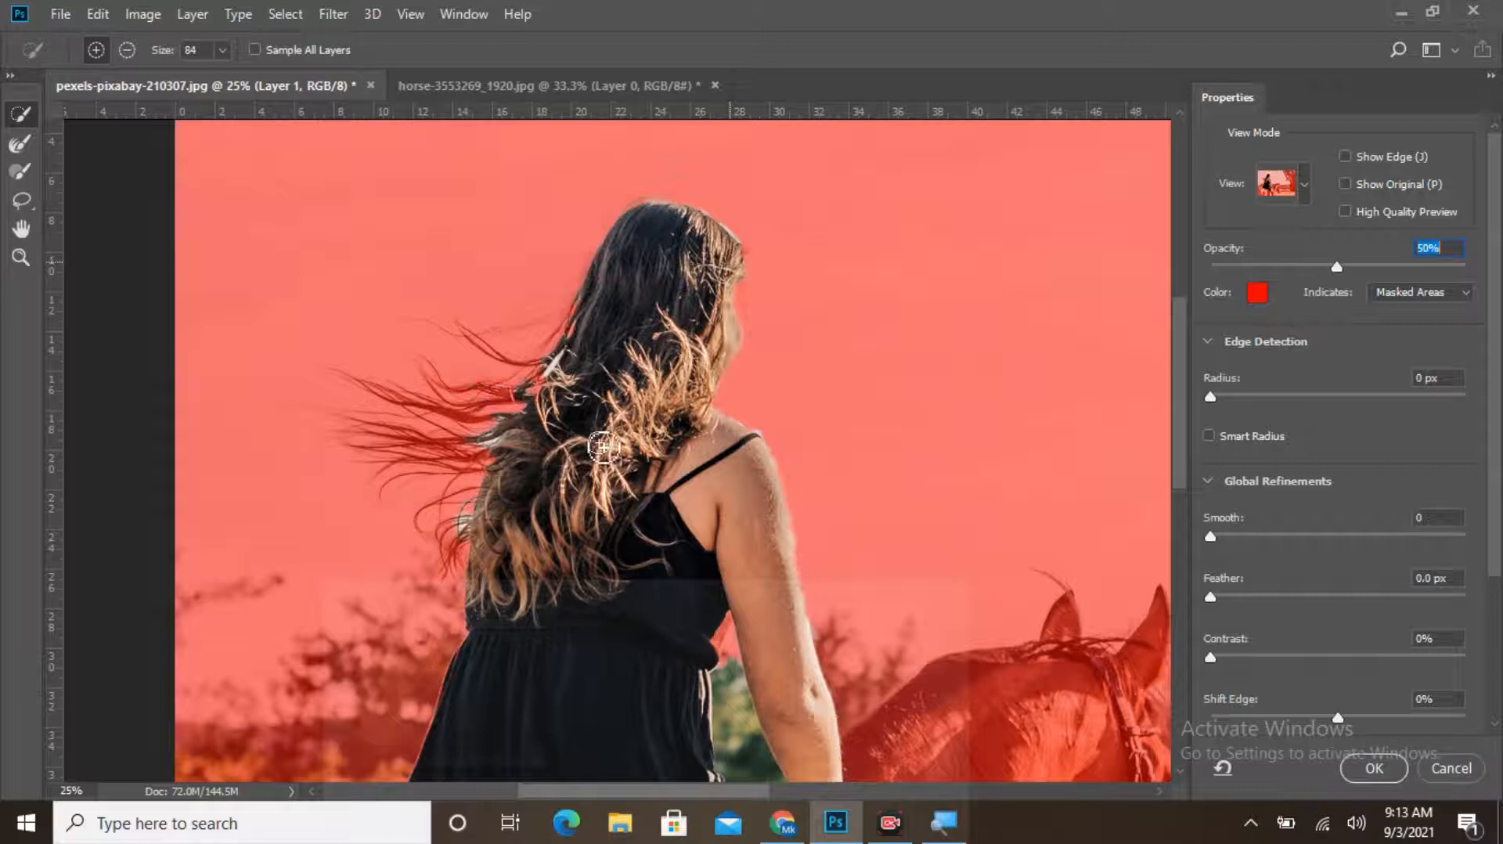
# Extend the selection over the horse's body and neck and the woman's bare leg
pyautogui.scroll(-5, 1197, 462)
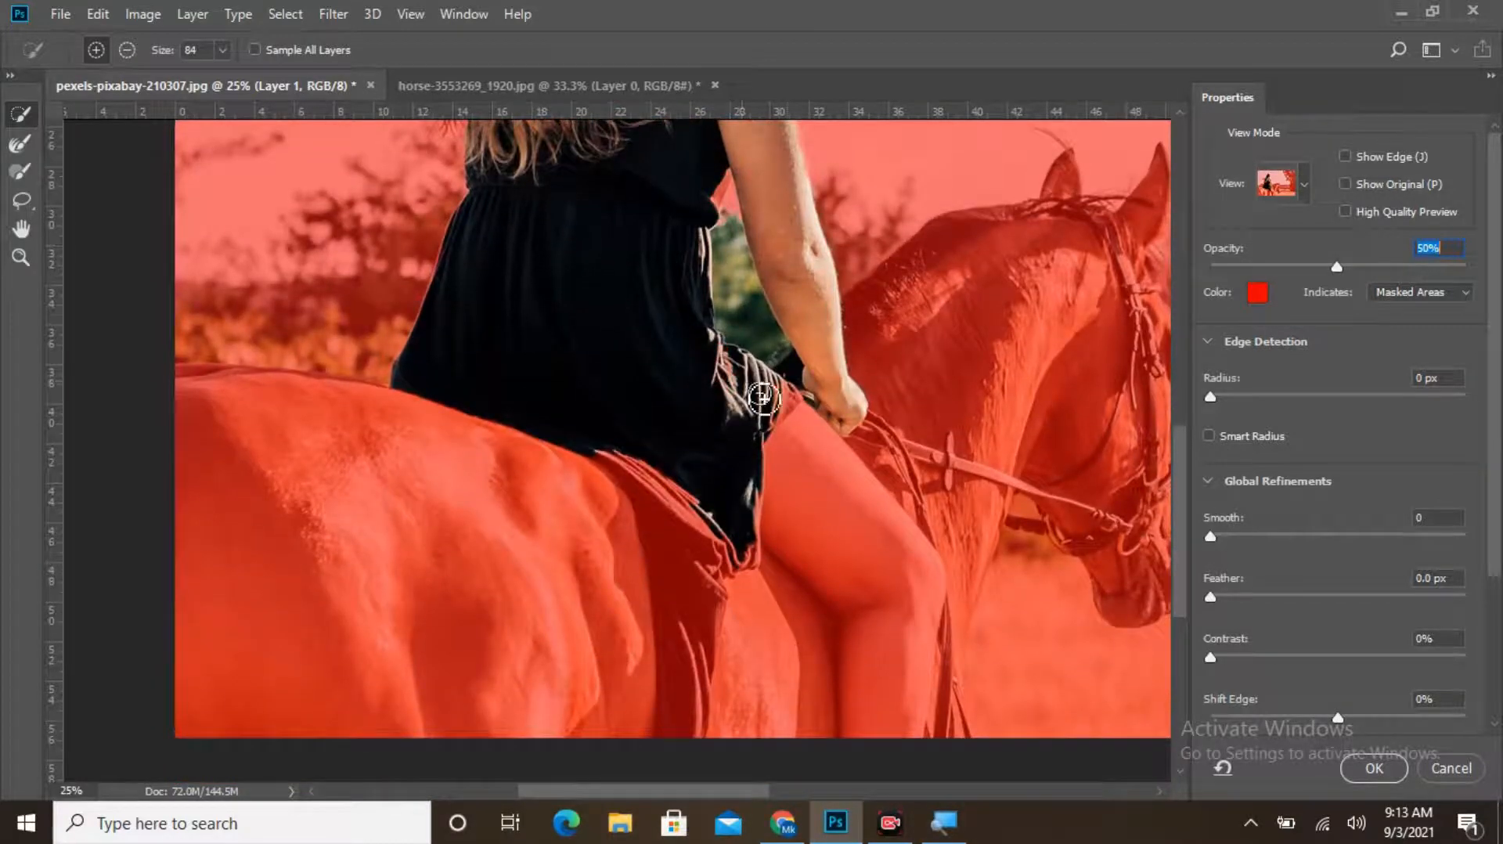
pyautogui.moveTo(538, 583)
pyautogui.mouseDown()
pyautogui.moveTo(349, 578)
pyautogui.moveTo(332, 546)
pyautogui.mouseUp()
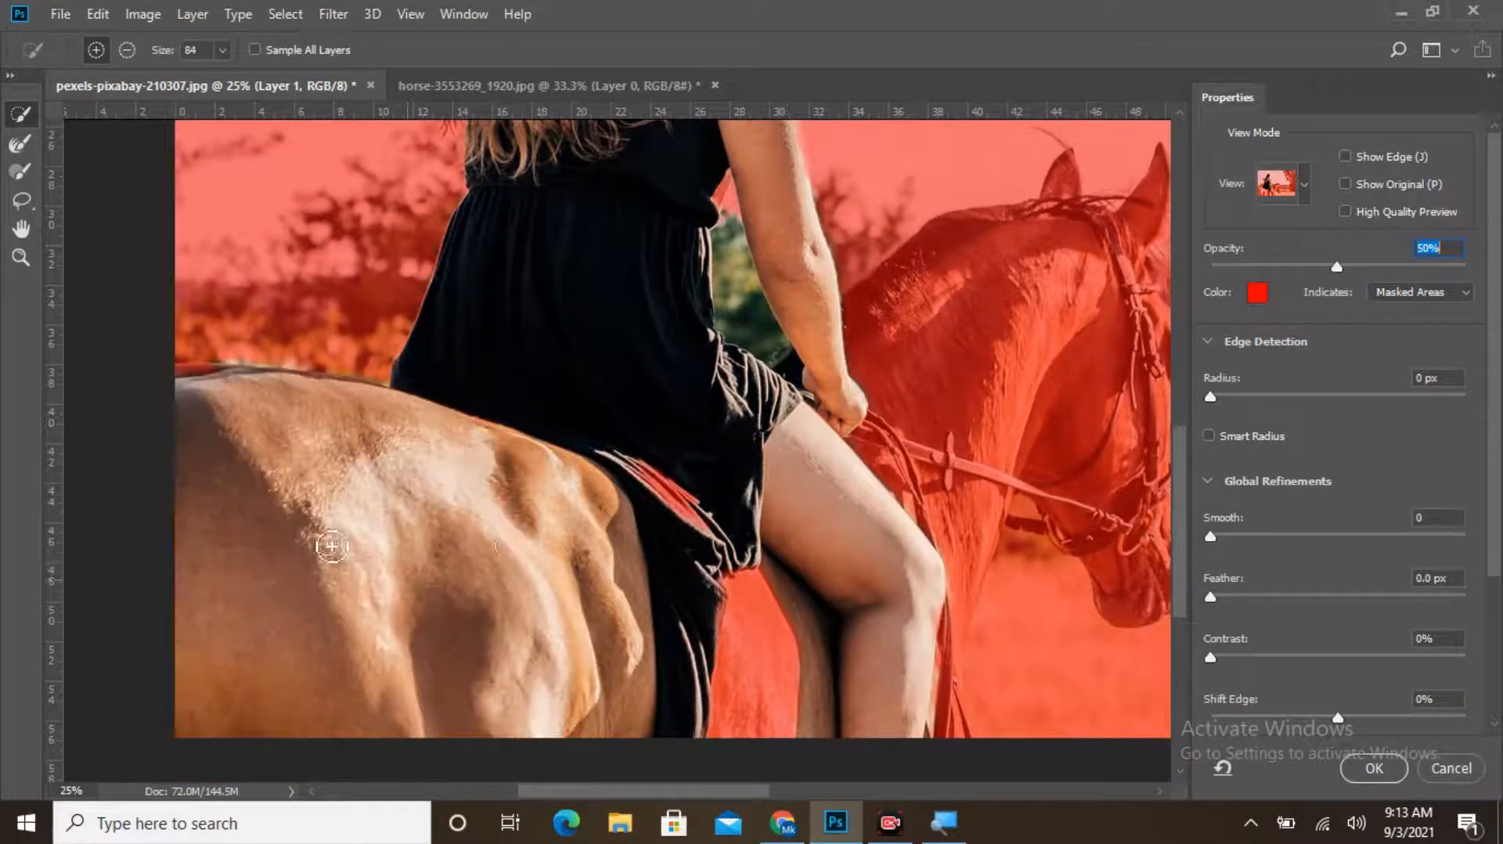
pyautogui.click(765, 670)
pyautogui.moveTo(906, 425)
pyautogui.mouseDown()
pyautogui.moveTo(1005, 343)
pyautogui.moveTo(935, 628)
pyautogui.moveTo(939, 726)
pyautogui.mouseUp()
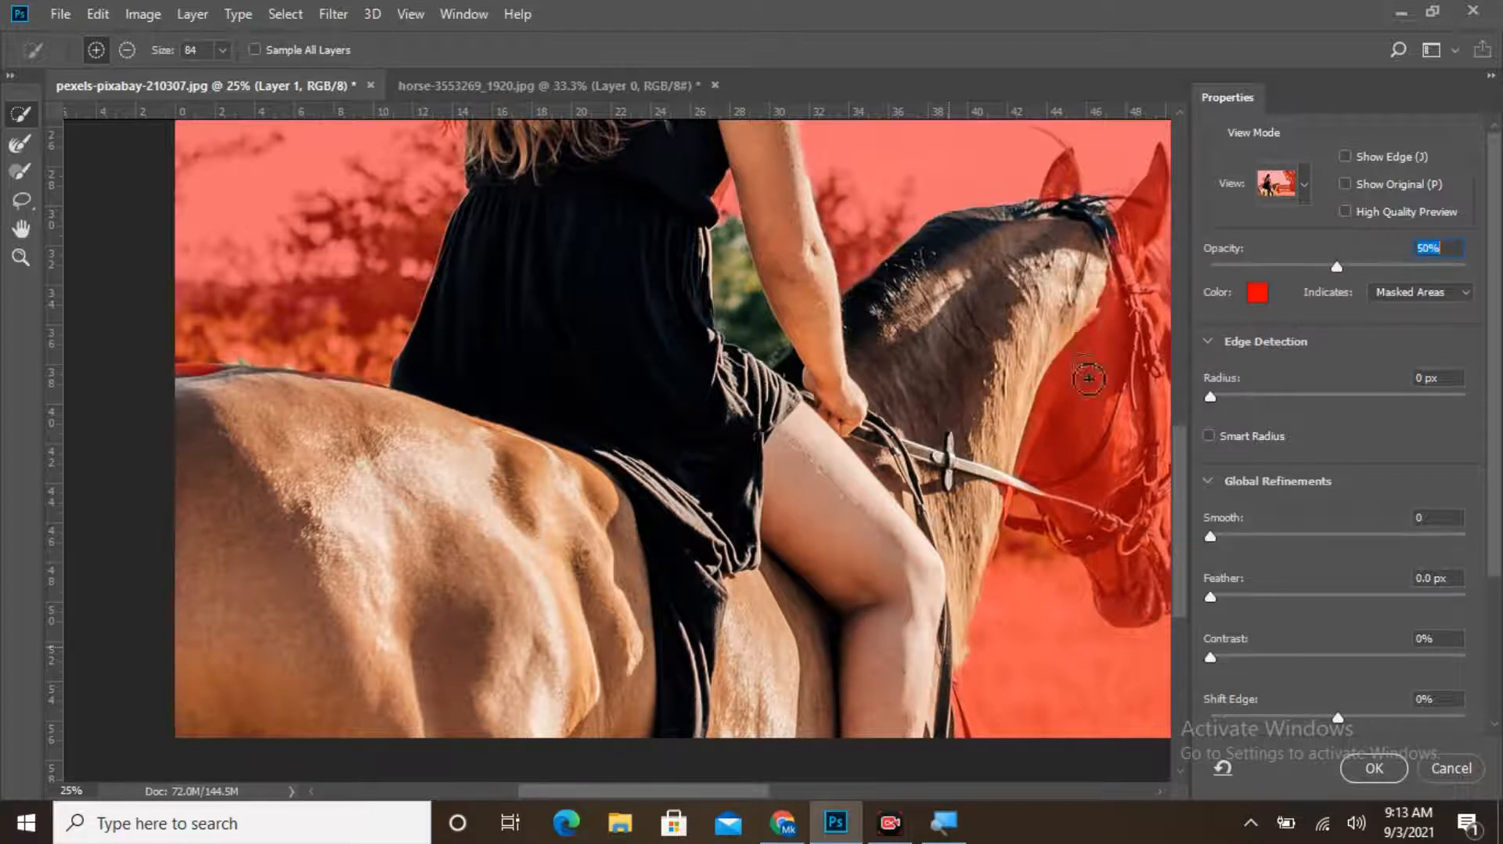
# Add the horse's head, muzzle, bridle and ears to the selection
pyautogui.moveTo(1085, 374); pyautogui.dragTo(1125, 468)
pyautogui.click(1136, 573)
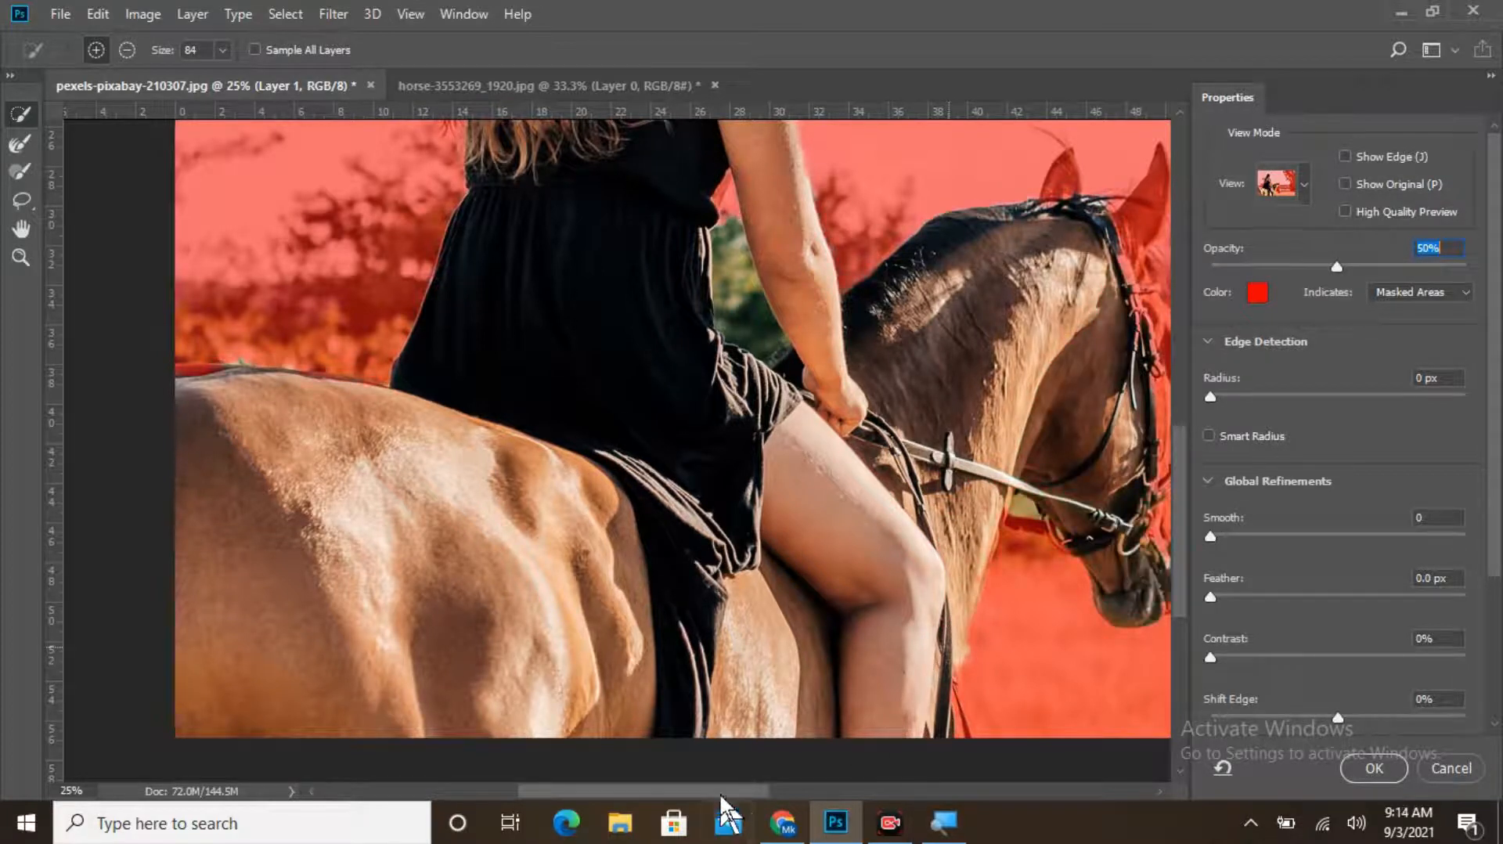
pyautogui.moveTo(722, 793); pyautogui.dragTo(763, 793)
pyautogui.moveTo(992, 541); pyautogui.dragTo(965, 484)
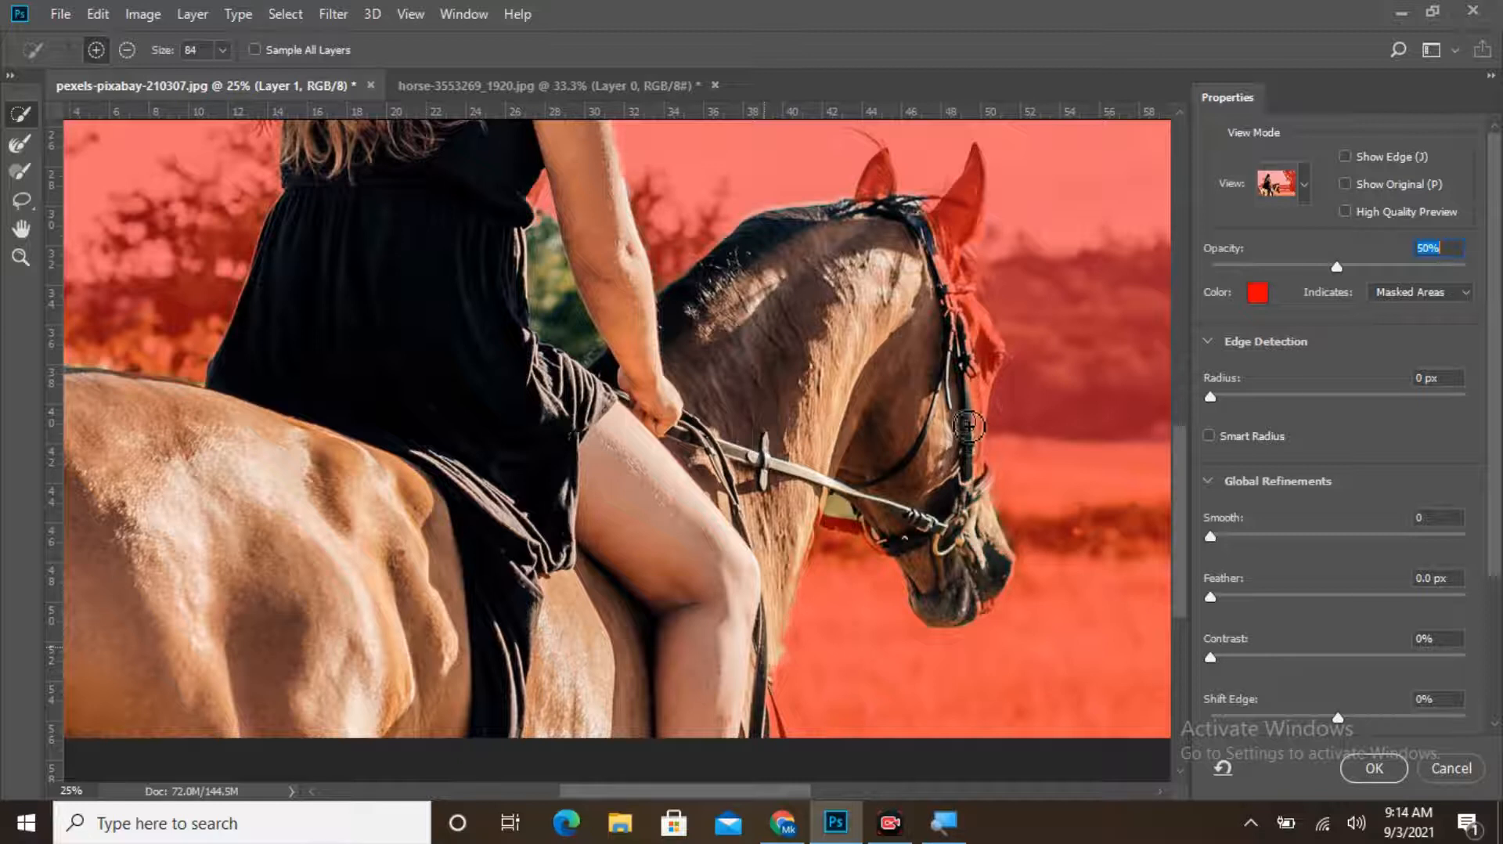
pyautogui.moveTo(972, 377)
pyautogui.mouseDown()
pyautogui.moveTo(978, 344)
pyautogui.moveTo(960, 314)
pyautogui.mouseUp()
pyautogui.moveTo(947, 247); pyautogui.dragTo(977, 188)
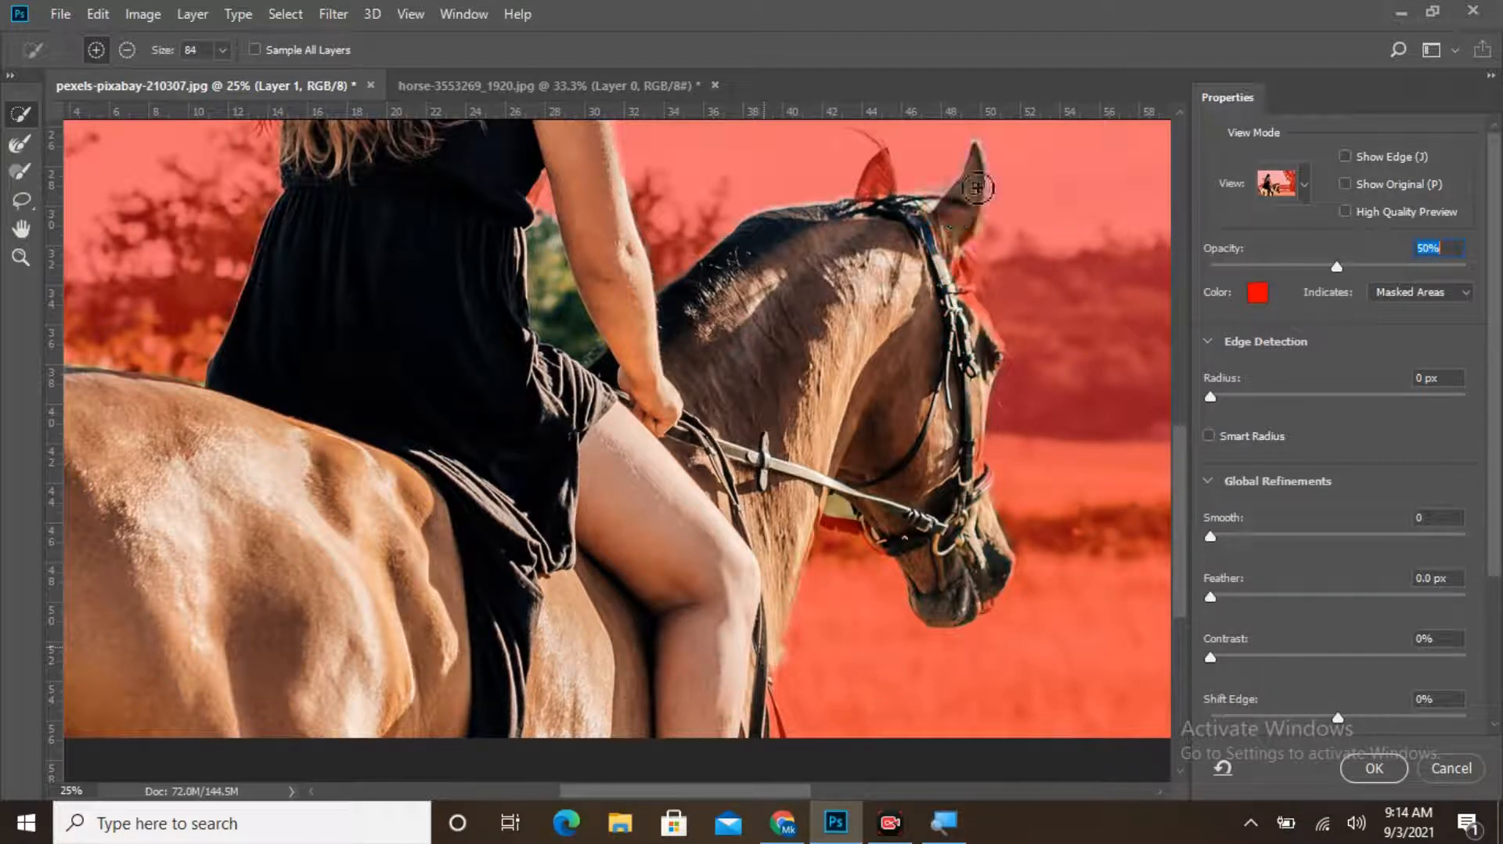
pyautogui.moveTo(948, 270); pyautogui.dragTo(990, 340)
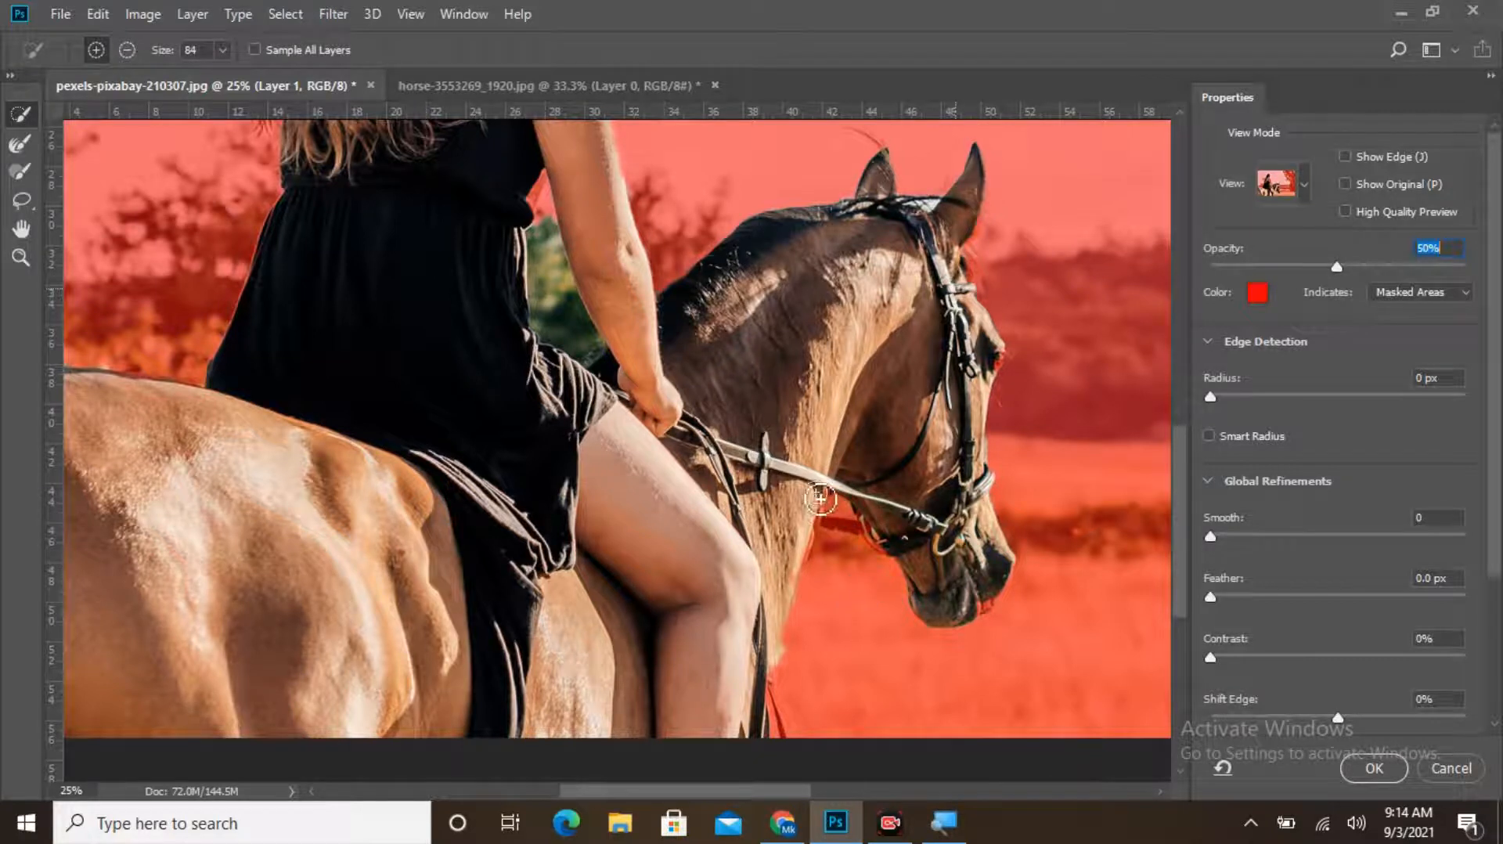
# Subtract the green gap between the woman's arm and dress from the selection, restoring the dark area beside her hand
pyautogui.moveTo(558, 289); pyautogui.dragTo(546, 226)
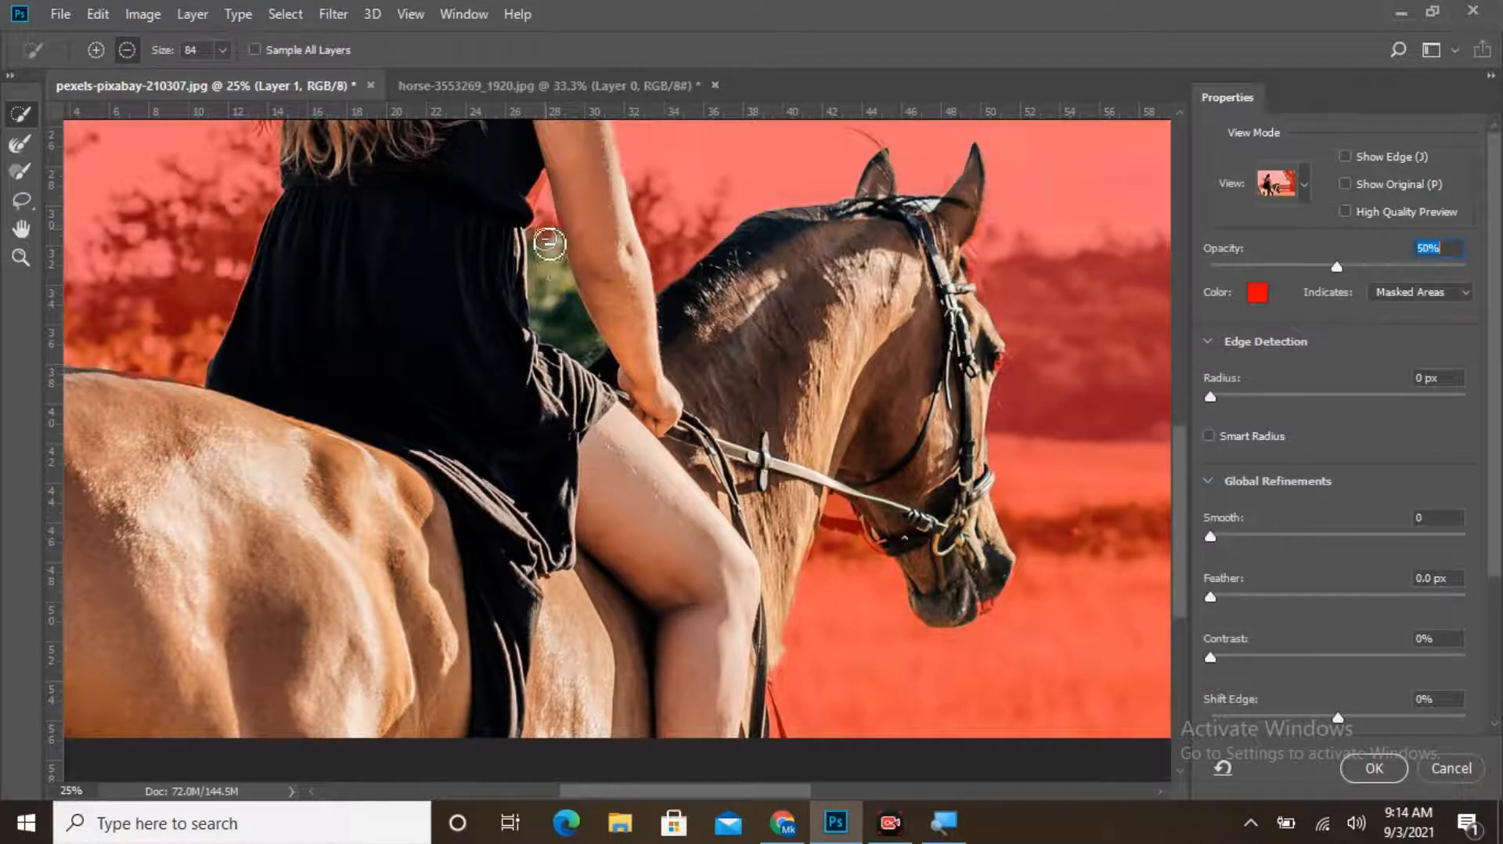
pyautogui.scroll(2, 549, 244)
pyautogui.keyDown('alt'); pyautogui.click(550, 260); pyautogui.keyUp('alt')
pyautogui.click(597, 288)
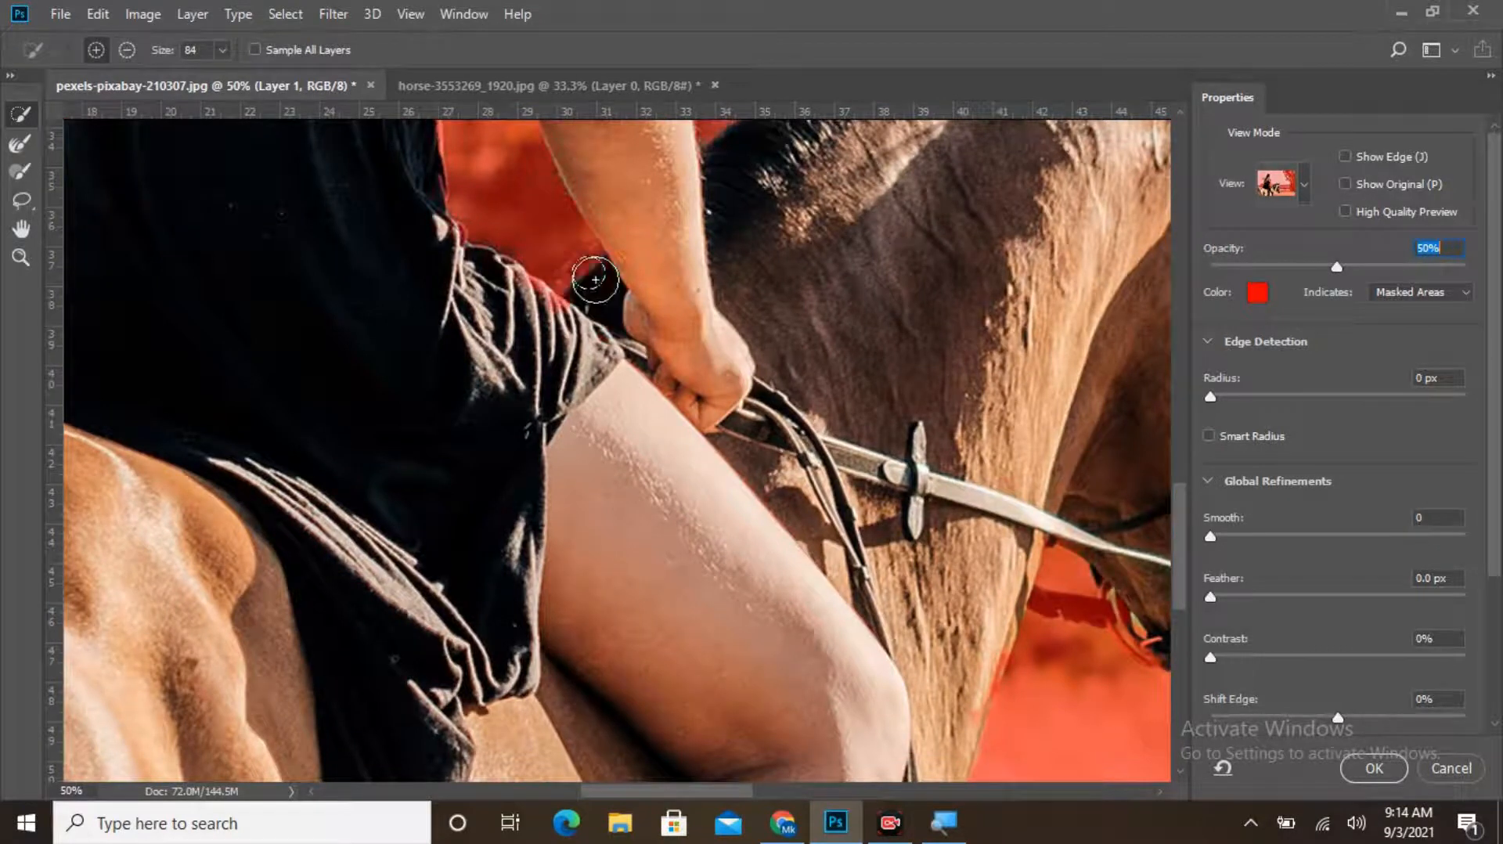
# Recover the windblown hair strands with the Refine Edge Brush at size 60 and output the cutout as a new masked layer
pyautogui.scroll(-2, 777, 419)
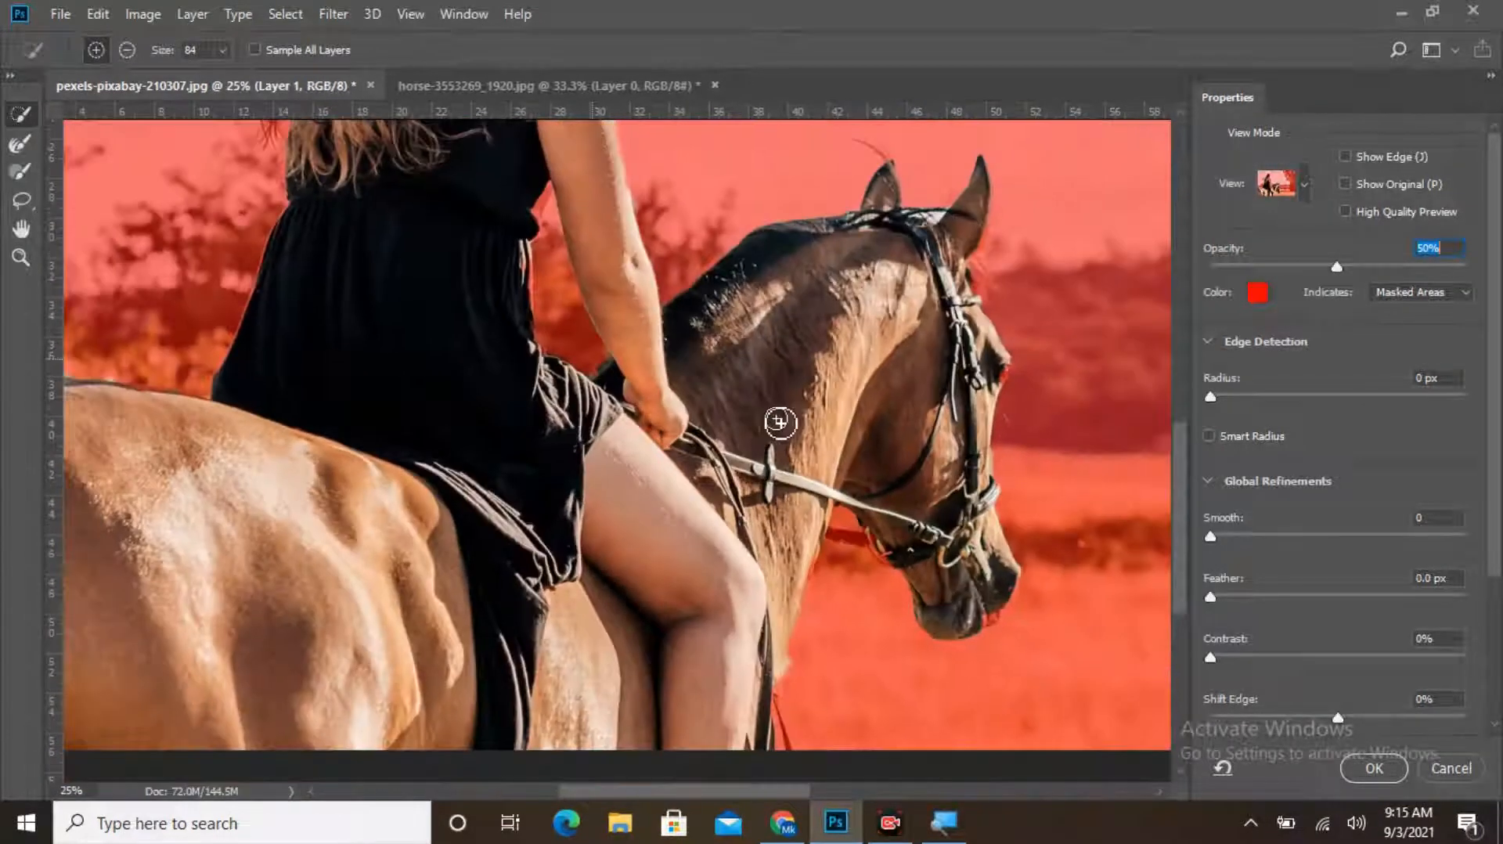
pyautogui.scroll(-1, 781, 422)
pyautogui.scroll(-1, 781, 425)
pyautogui.scroll(3, 672, 410)
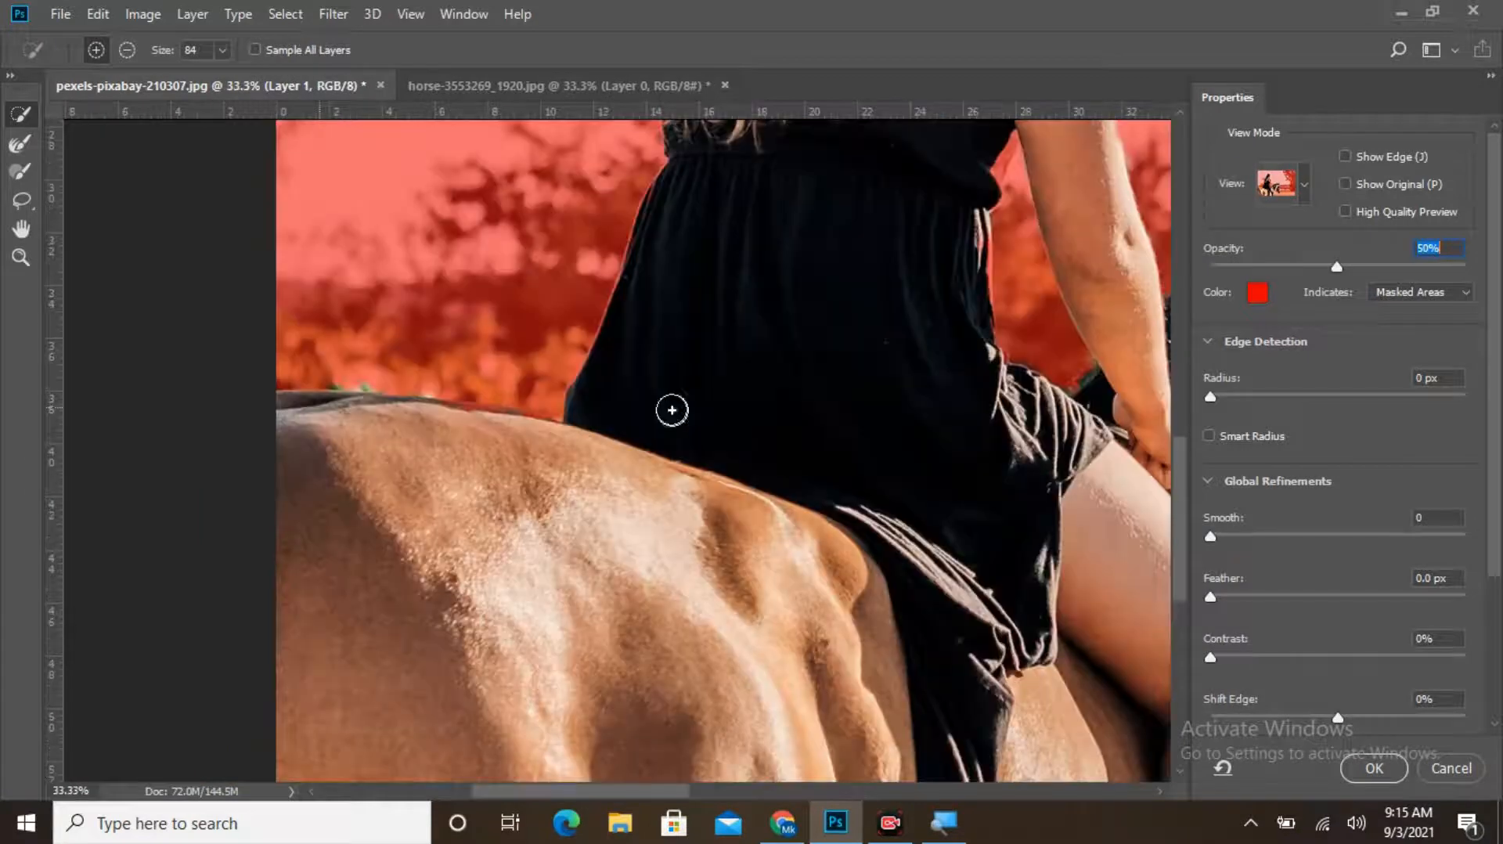
pyautogui.moveTo(1181, 518); pyautogui.dragTo(1175, 396)
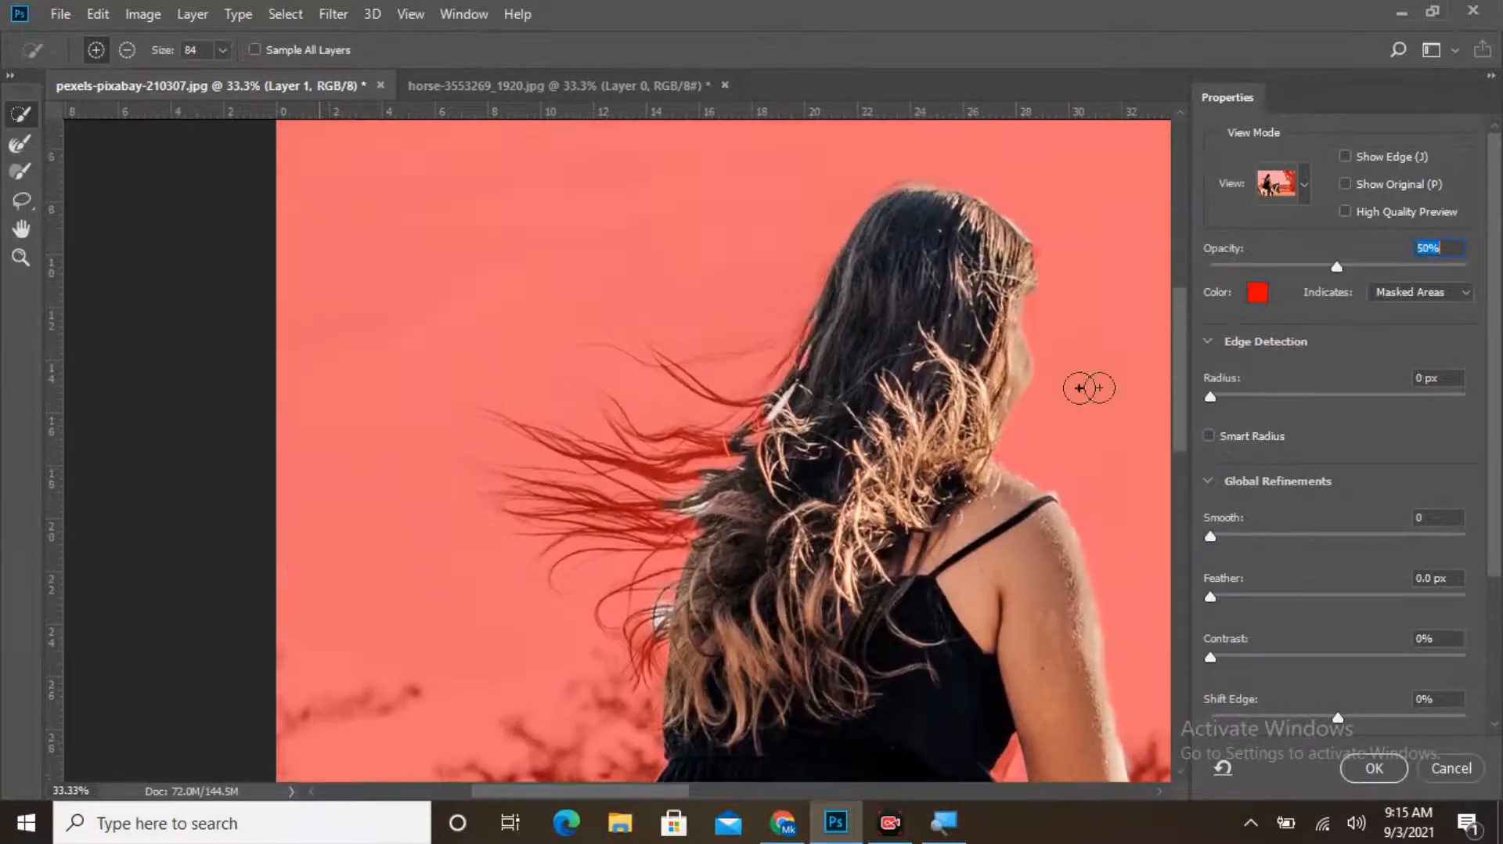
pyautogui.click(19, 145)
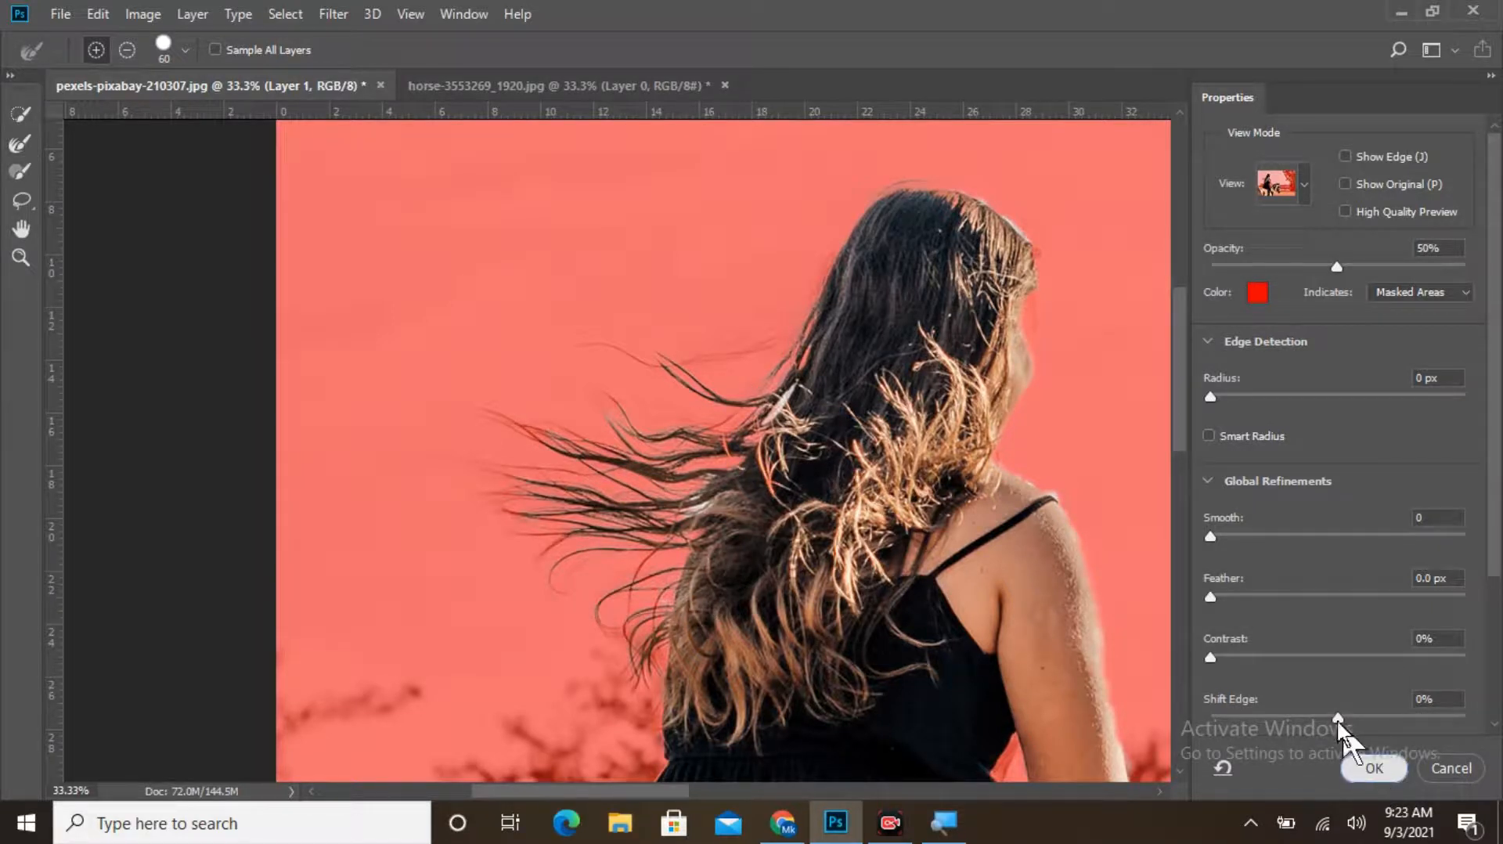
pyautogui.click(1362, 758)
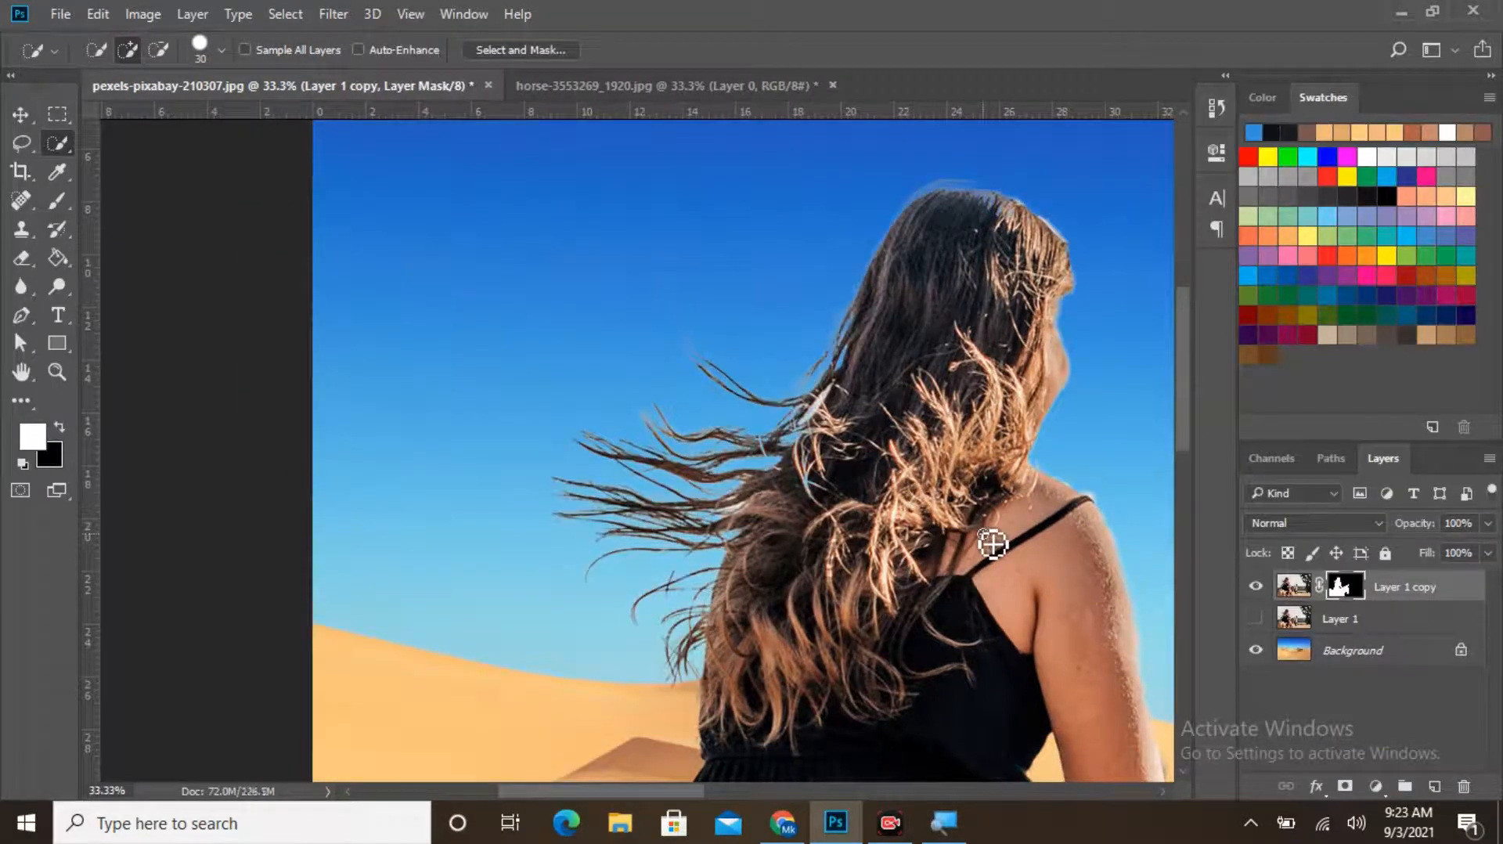
# Reopen the cutout's mask in Select and Mask and examine its edges around the leg and the horse's muzzle
pyautogui.hotkey('ctrl', '-')
pyautogui.hotkey('ctrl', '-')
pyautogui.hotkey('ctrl', '-')
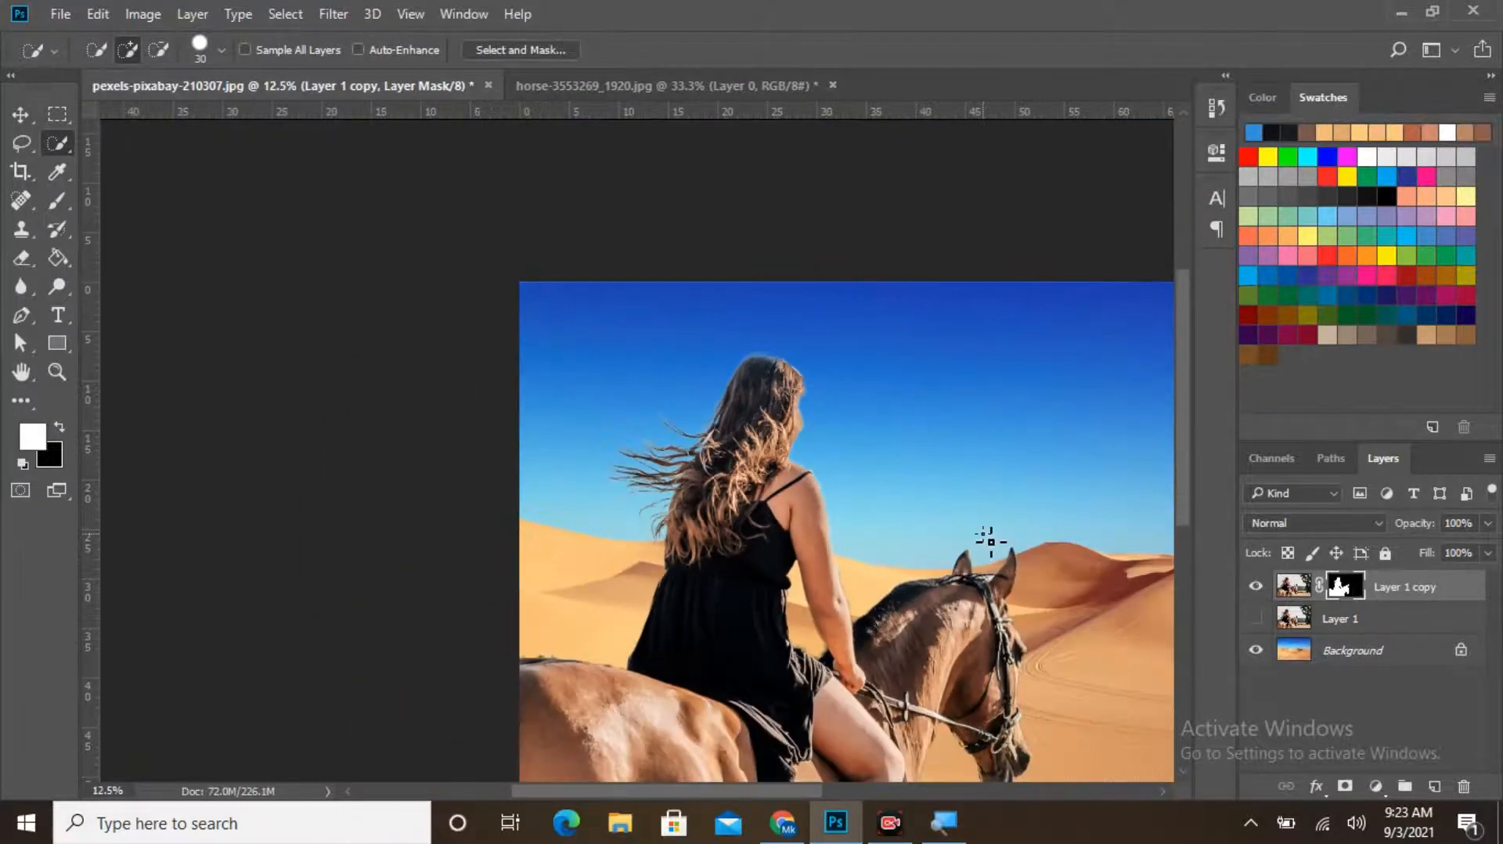
pyautogui.hscroll(15, 986, 537)
pyautogui.scroll(-7, 993, 537)
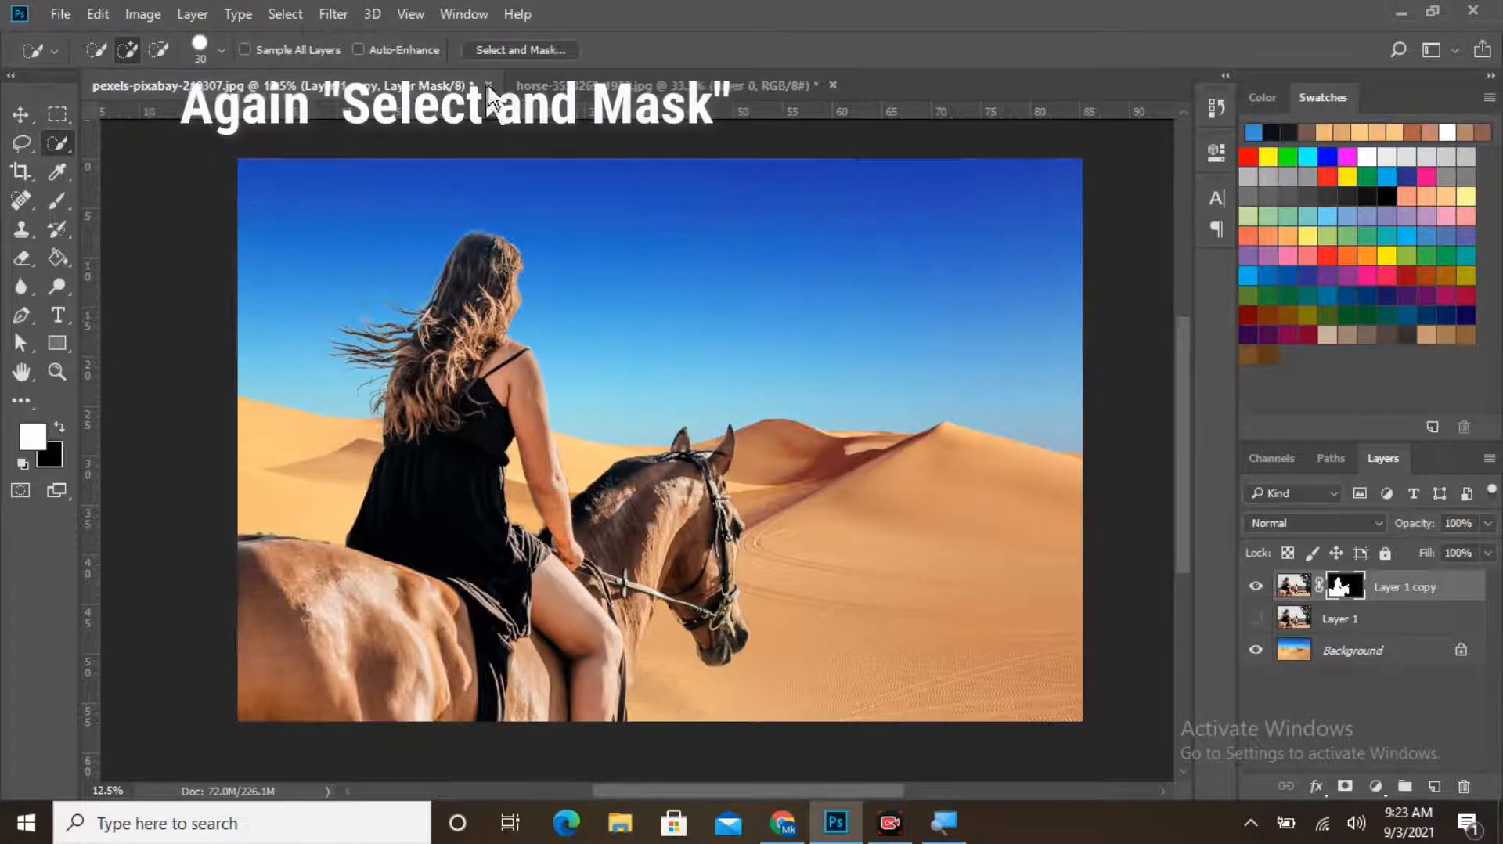
pyautogui.click(521, 49)
pyautogui.hotkey('ctrl', '+')
pyautogui.hotkey('ctrl', '+')
pyautogui.hotkey('ctrl', '+')
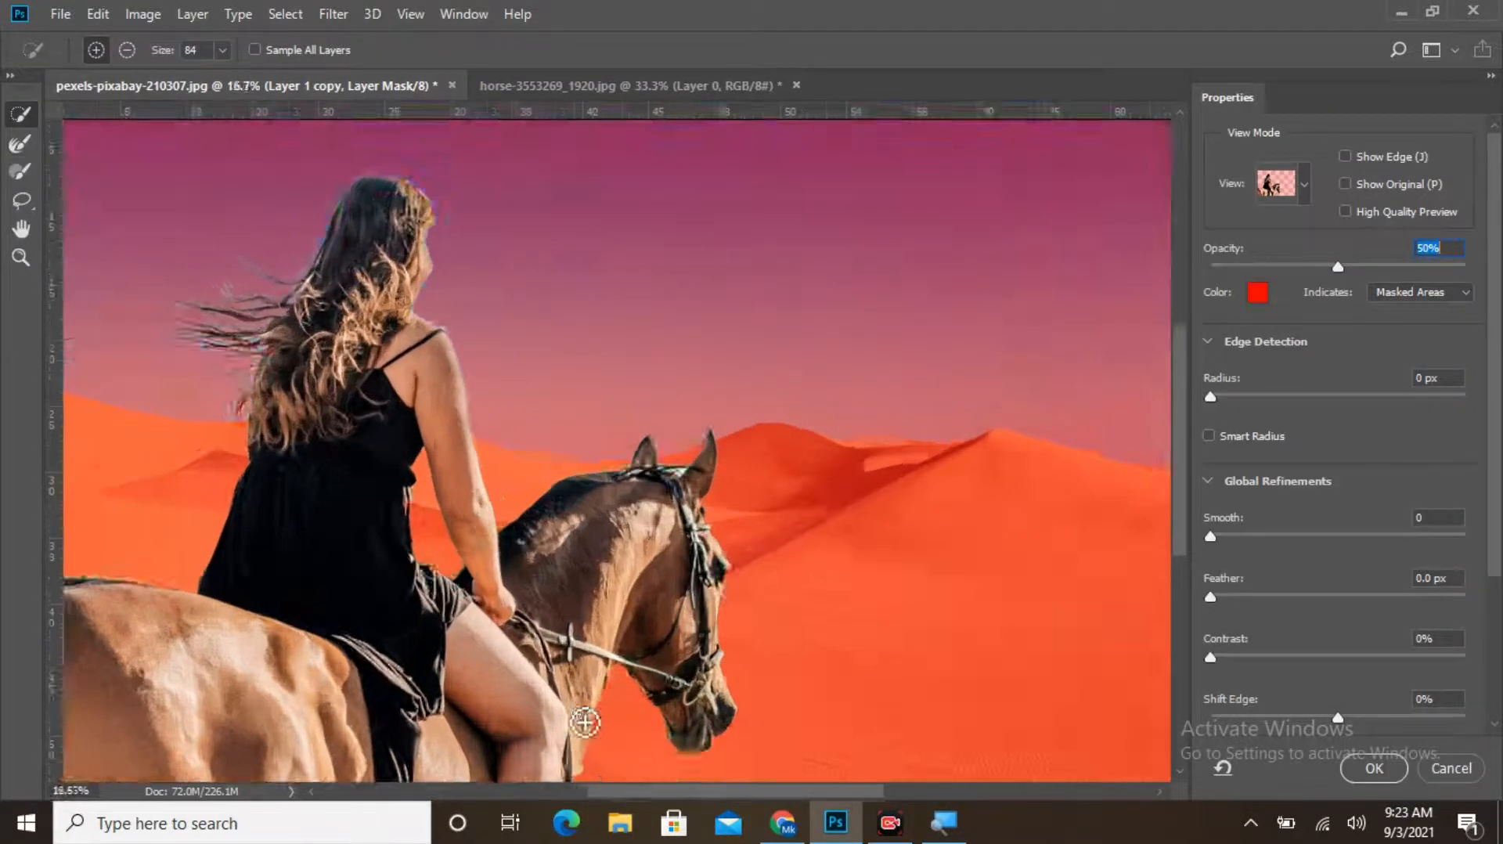
pyautogui.scroll(-8, 614, 501)
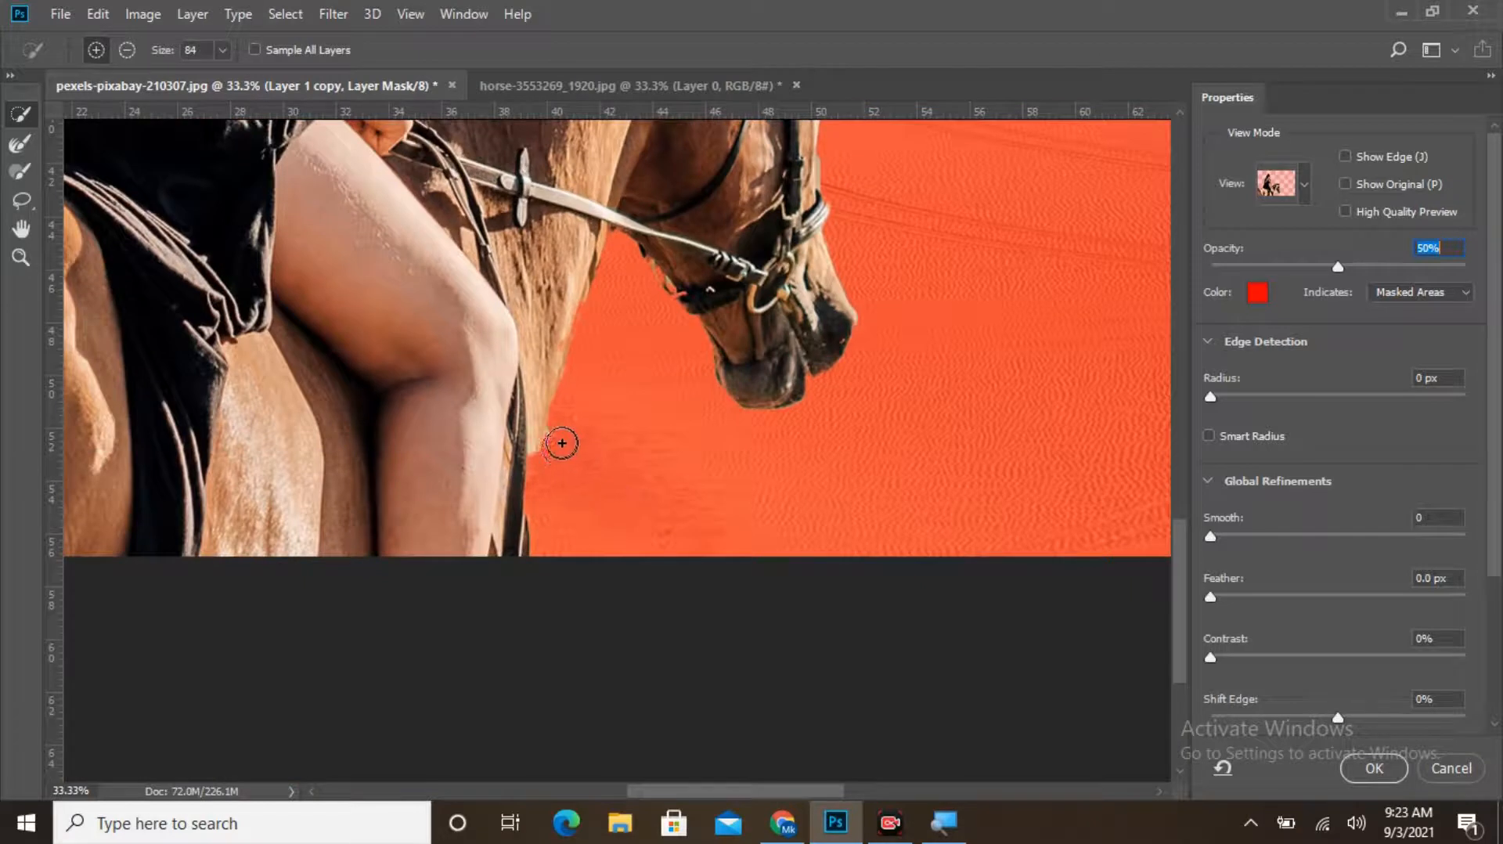
# Enable Decontaminate Colors and output the refined cutout as a new layer with layer mask
pyautogui.scroll(3, 562, 443)
pyautogui.hotkey('ctrl', '-')
pyautogui.hotkey('ctrl', '-')
pyautogui.hotkey('ctrl', '-')
pyautogui.hotkey('ctrl', '-')
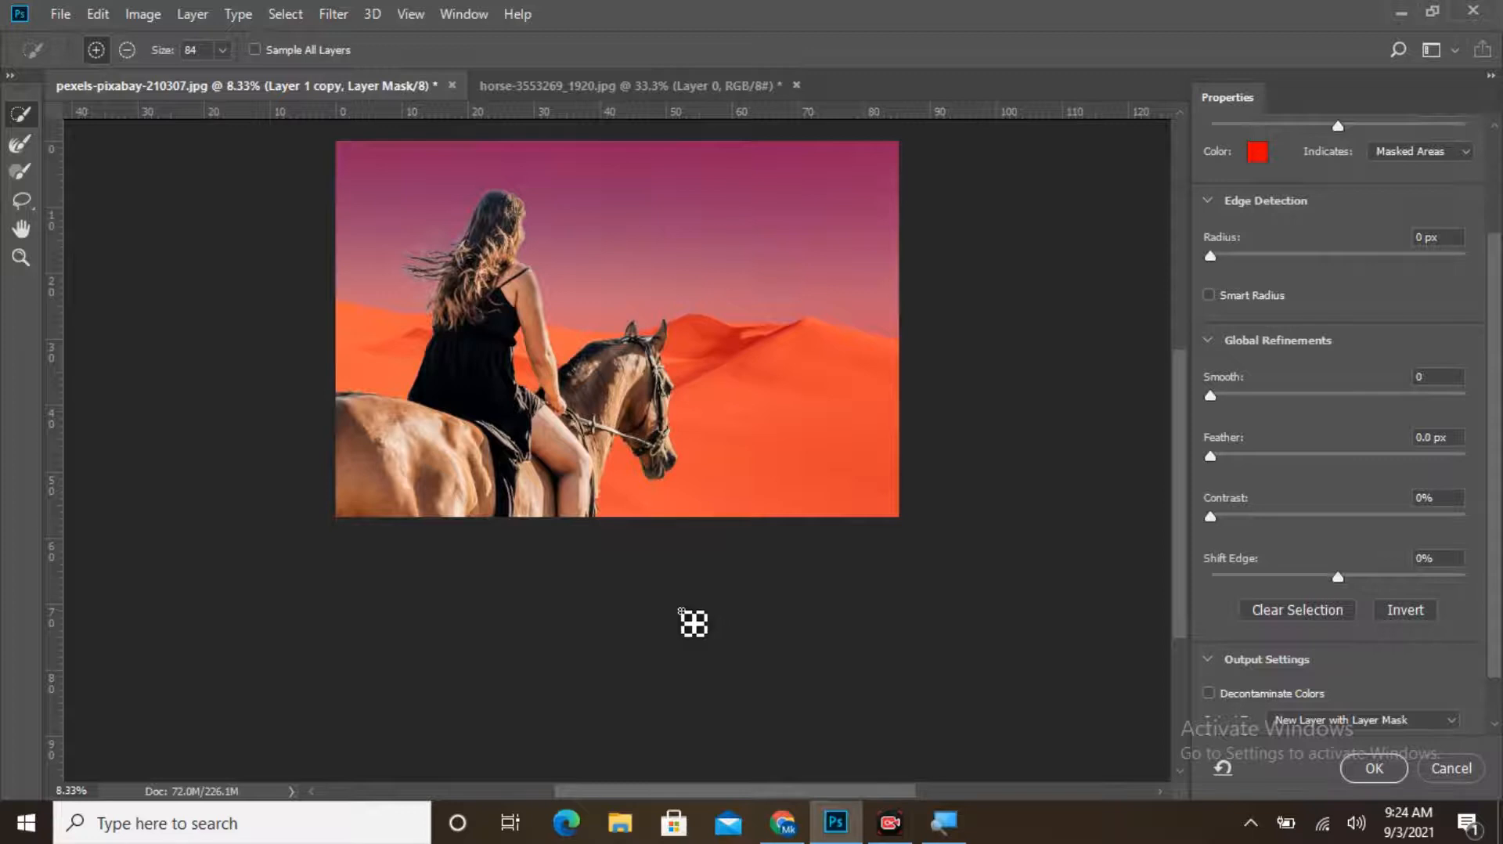
pyautogui.scroll(3, 624, 591)
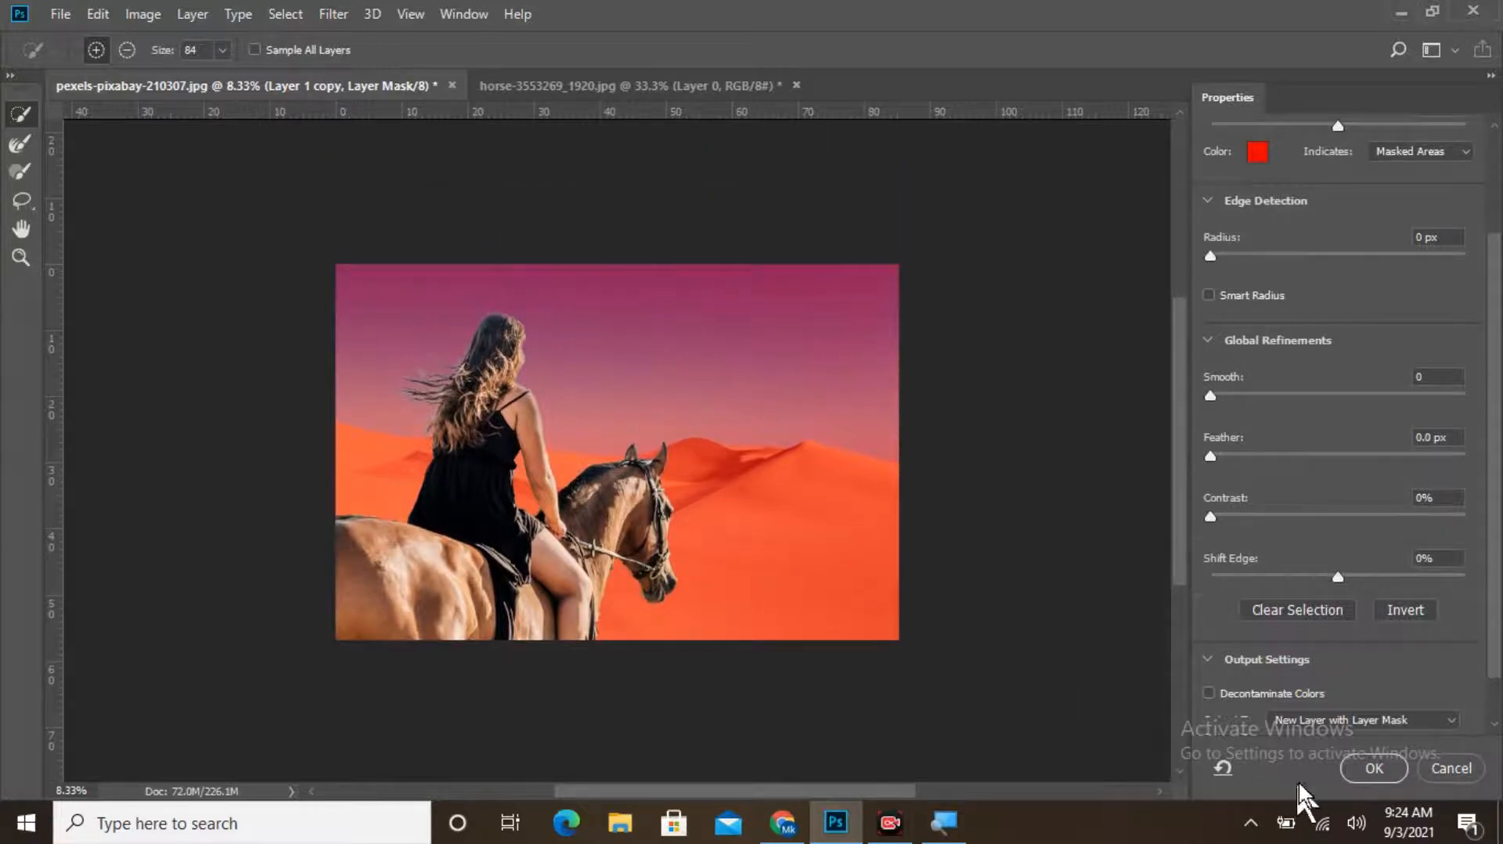
pyautogui.click(1268, 697)
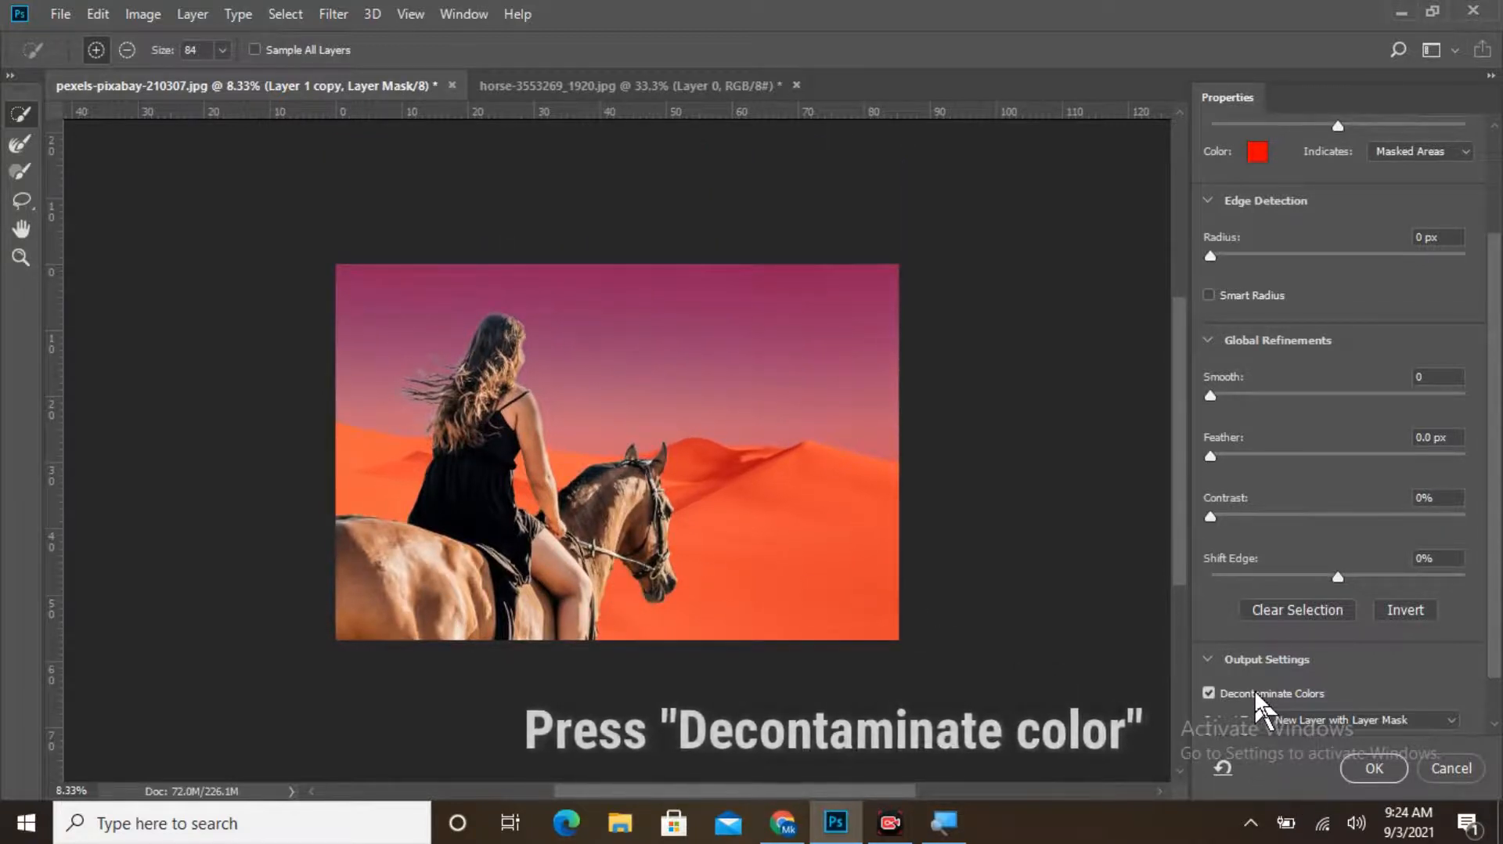
pyautogui.click(1374, 769)
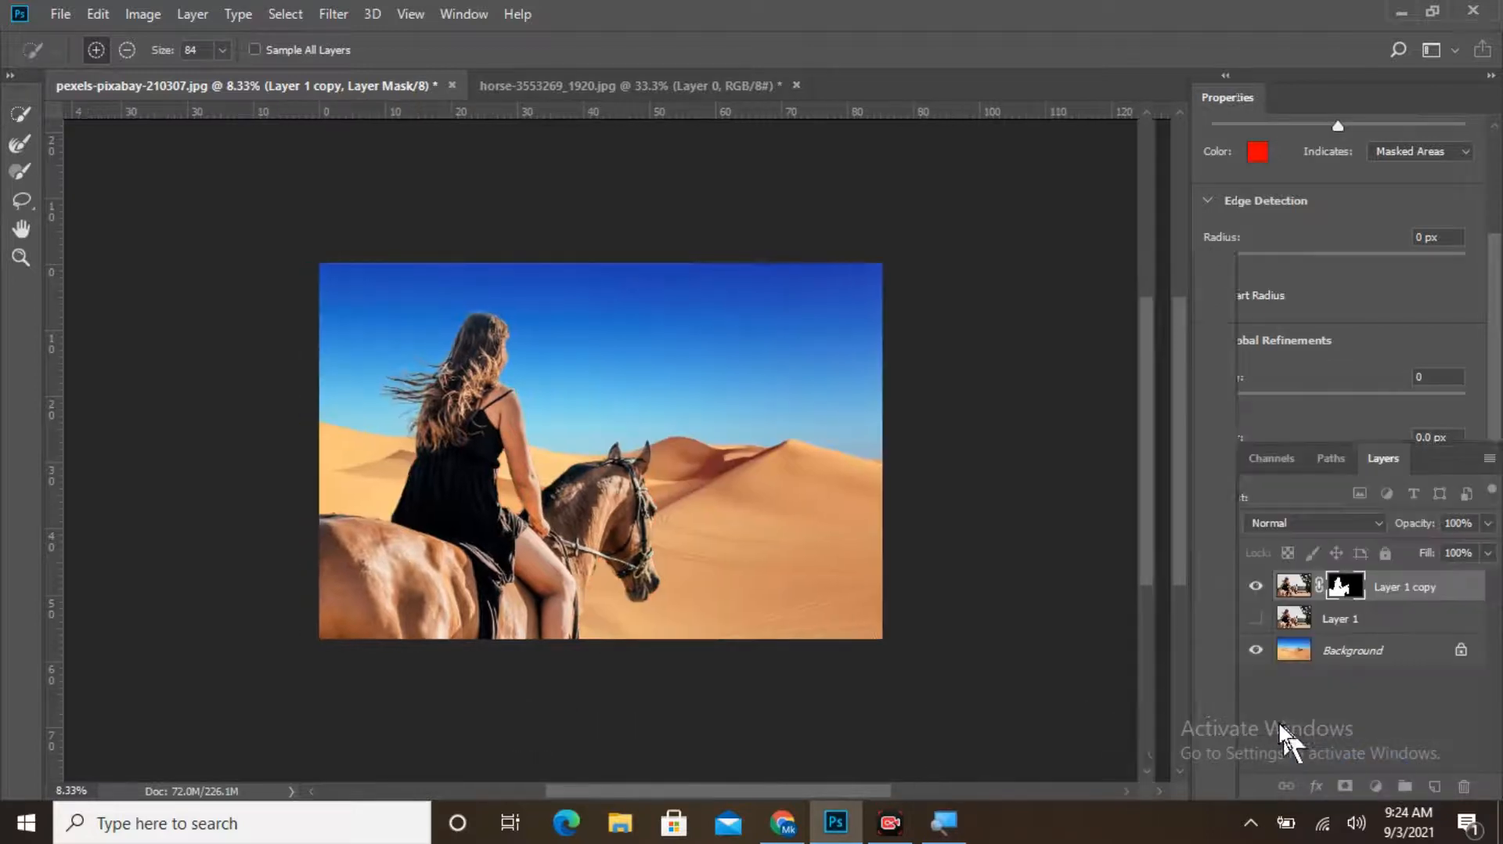
# Set up the Brush tool on the new cutout's layer mask, sampling black from the mask as the foreground colour
pyautogui.hotkey('ctrl', '+')
pyautogui.hotkey('ctrl', '+')
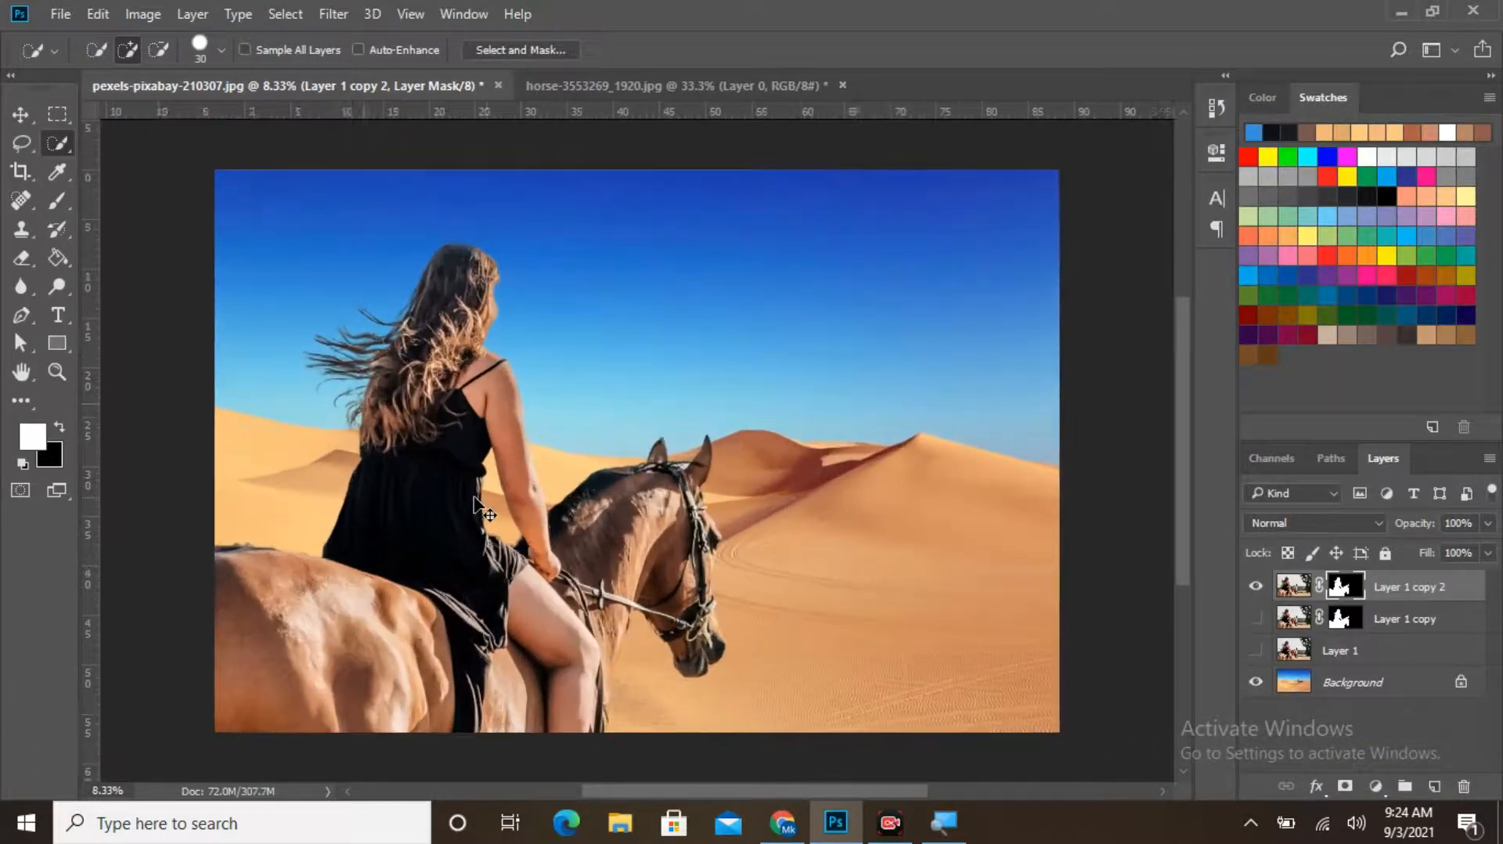
pyautogui.hotkey('ctrl', '+')
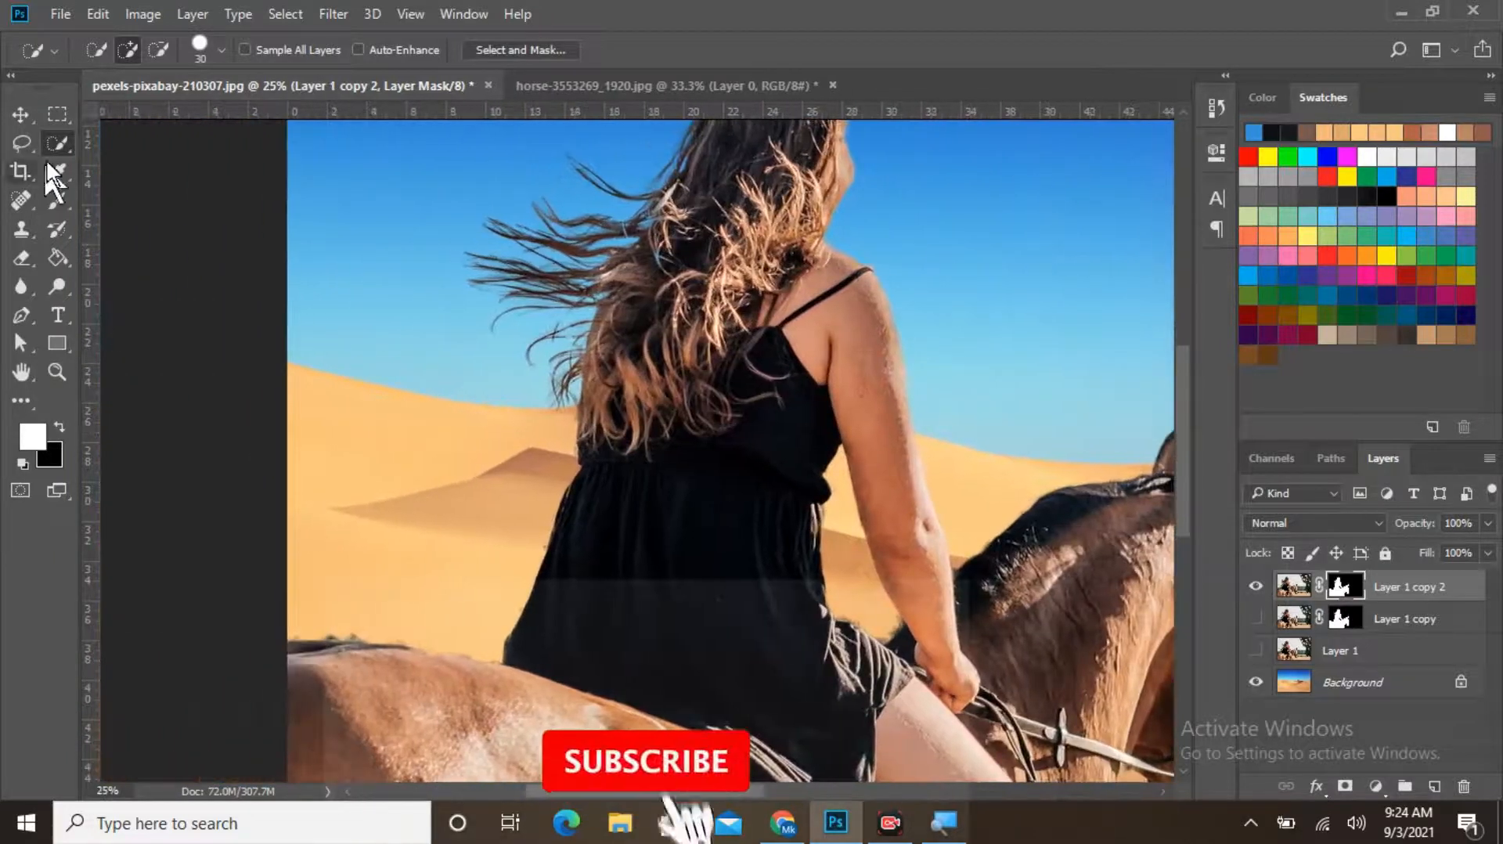
pyautogui.click(58, 201)
pyautogui.click(144, 204)
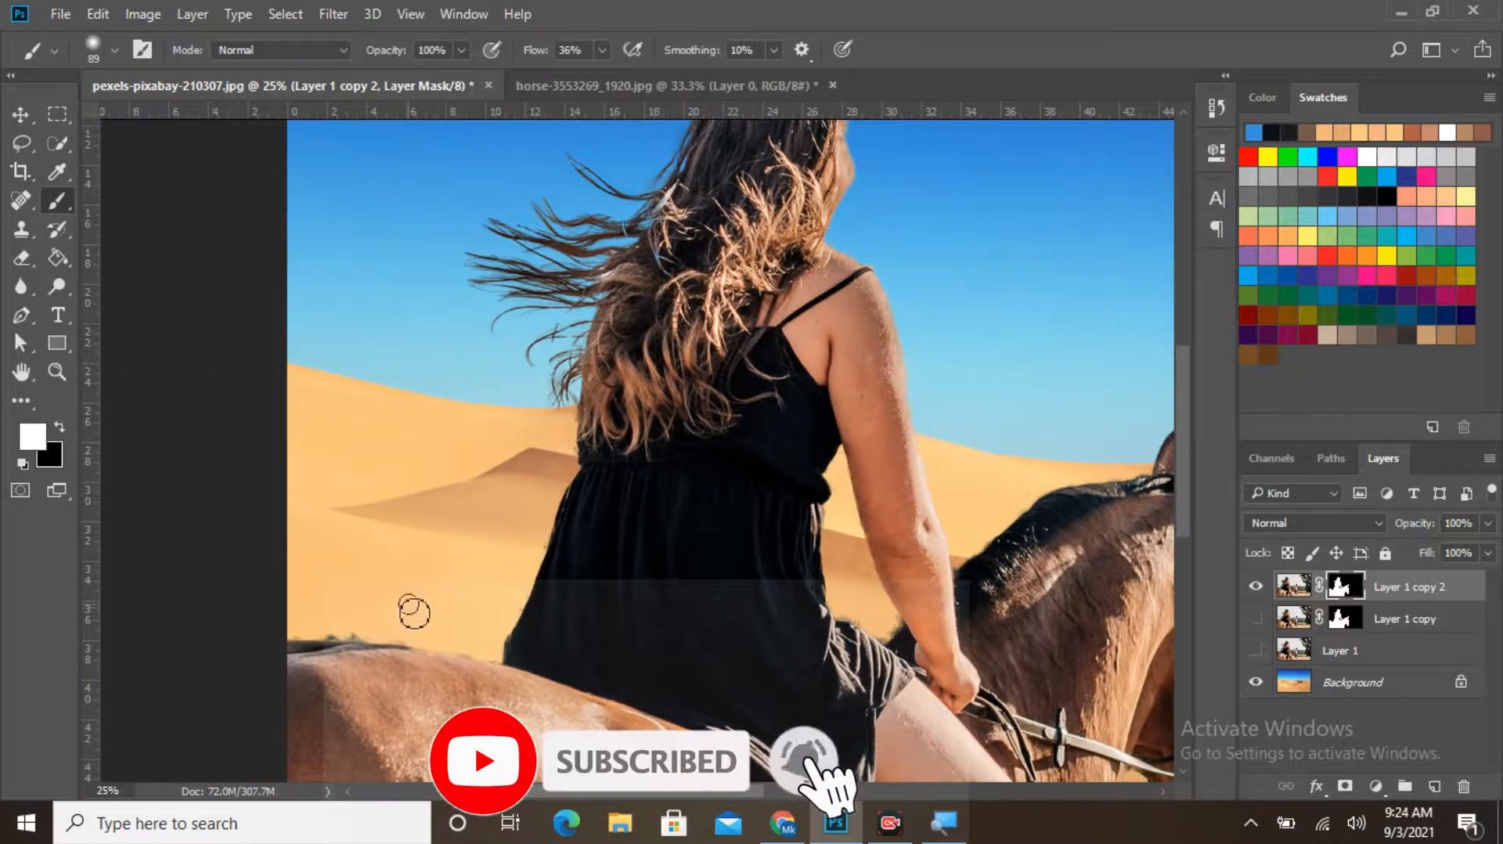
pyautogui.keyDown('alt'); pyautogui.click(374, 591); pyautogui.keyUp('alt')
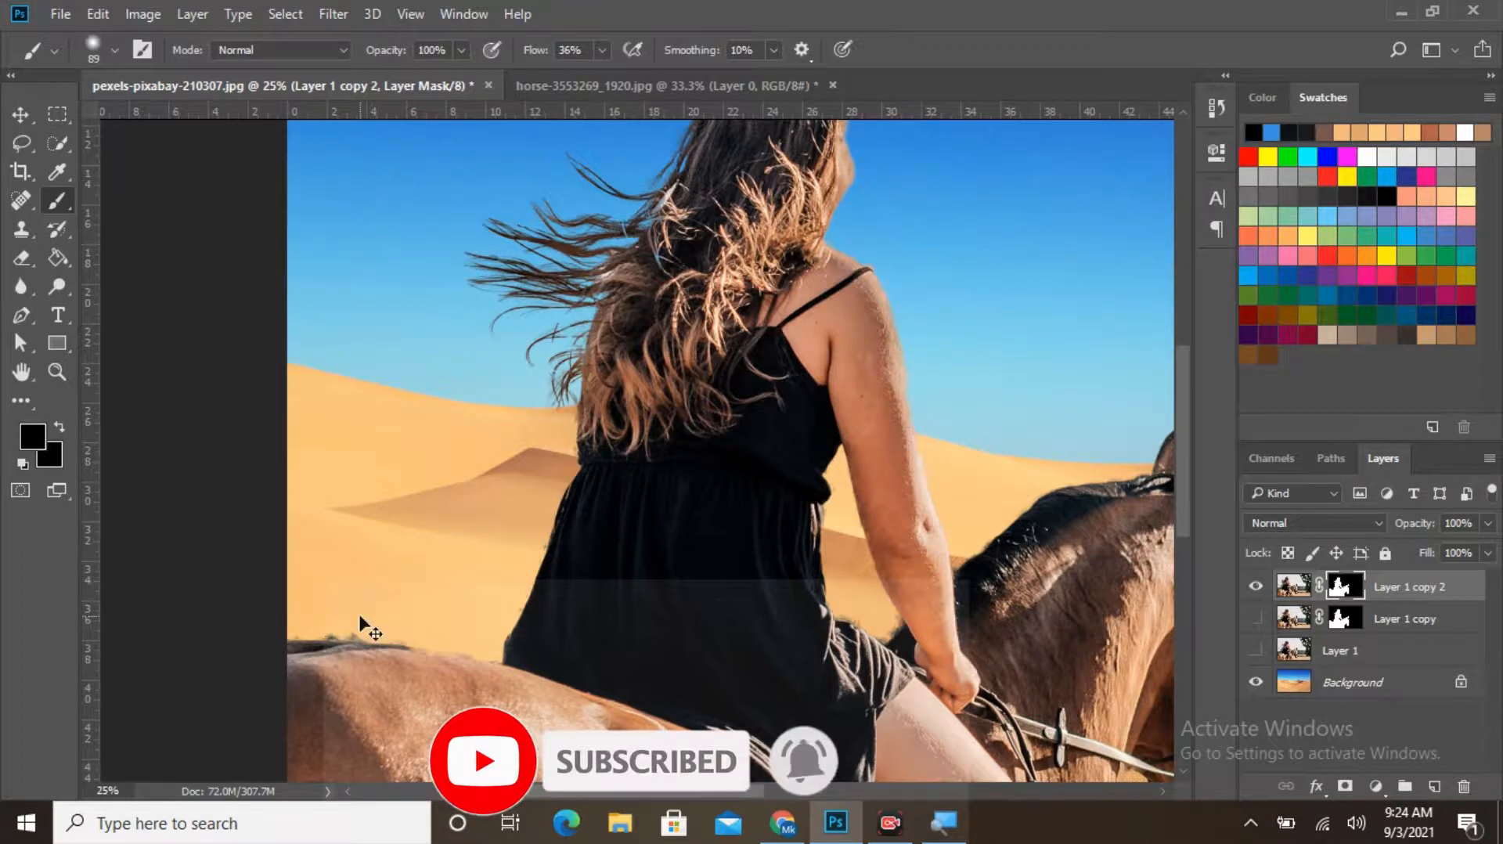
# Paint out the leftover fringe along the back edge of the dress on the mask, adjusting brush flow to 47% and 24%
pyautogui.hotkey('ctrl', '+')
pyautogui.moveTo(593, 790); pyautogui.dragTo(535, 794)
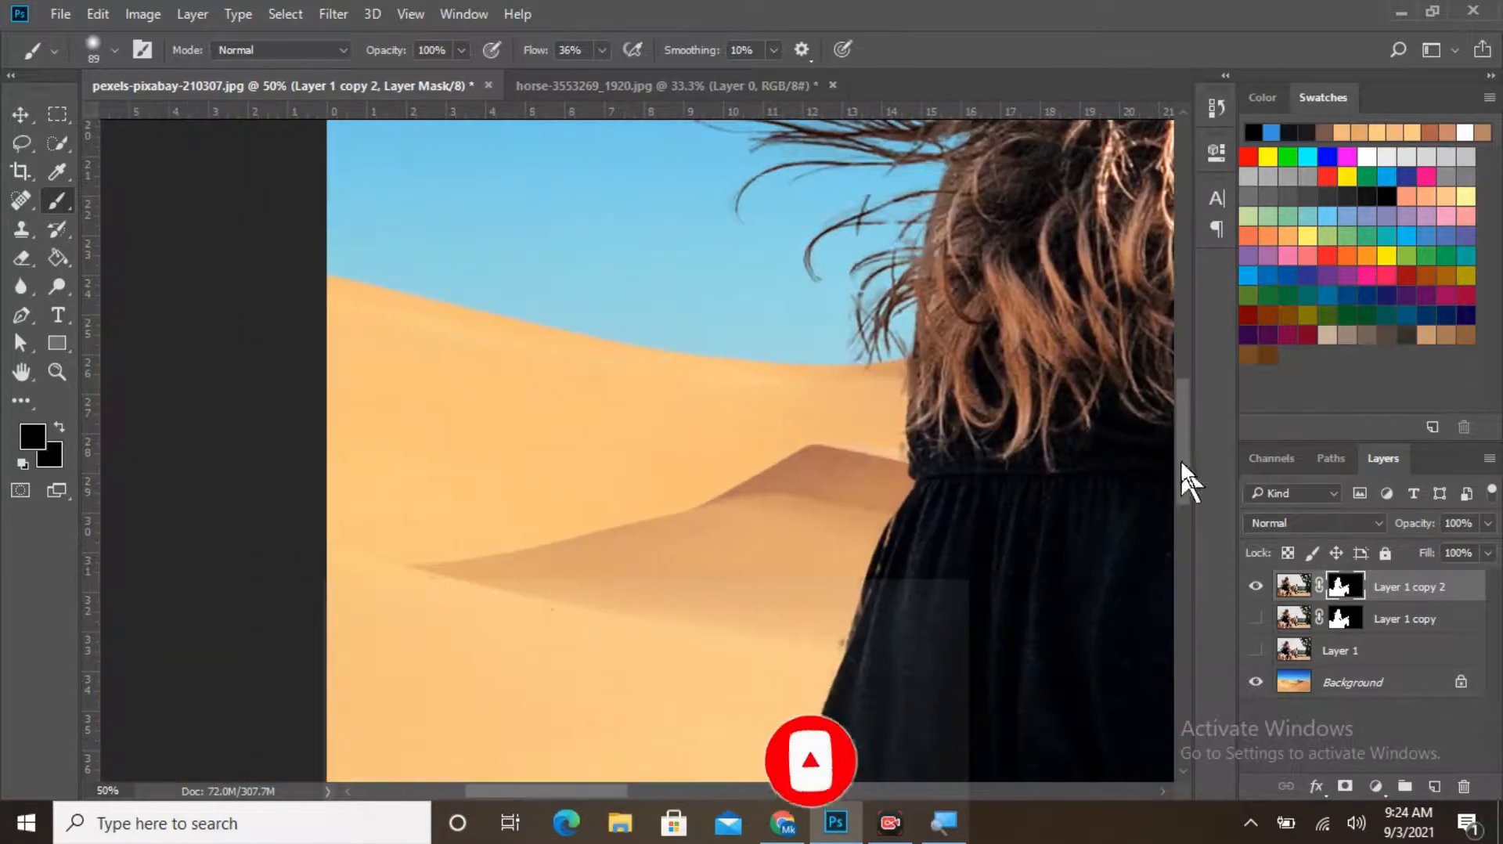
pyautogui.moveTo(1182, 474); pyautogui.dragTo(1126, 529)
pyautogui.click(602, 50)
pyautogui.click(613, 76)
pyautogui.click(461, 50)
pyautogui.click(534, 531)
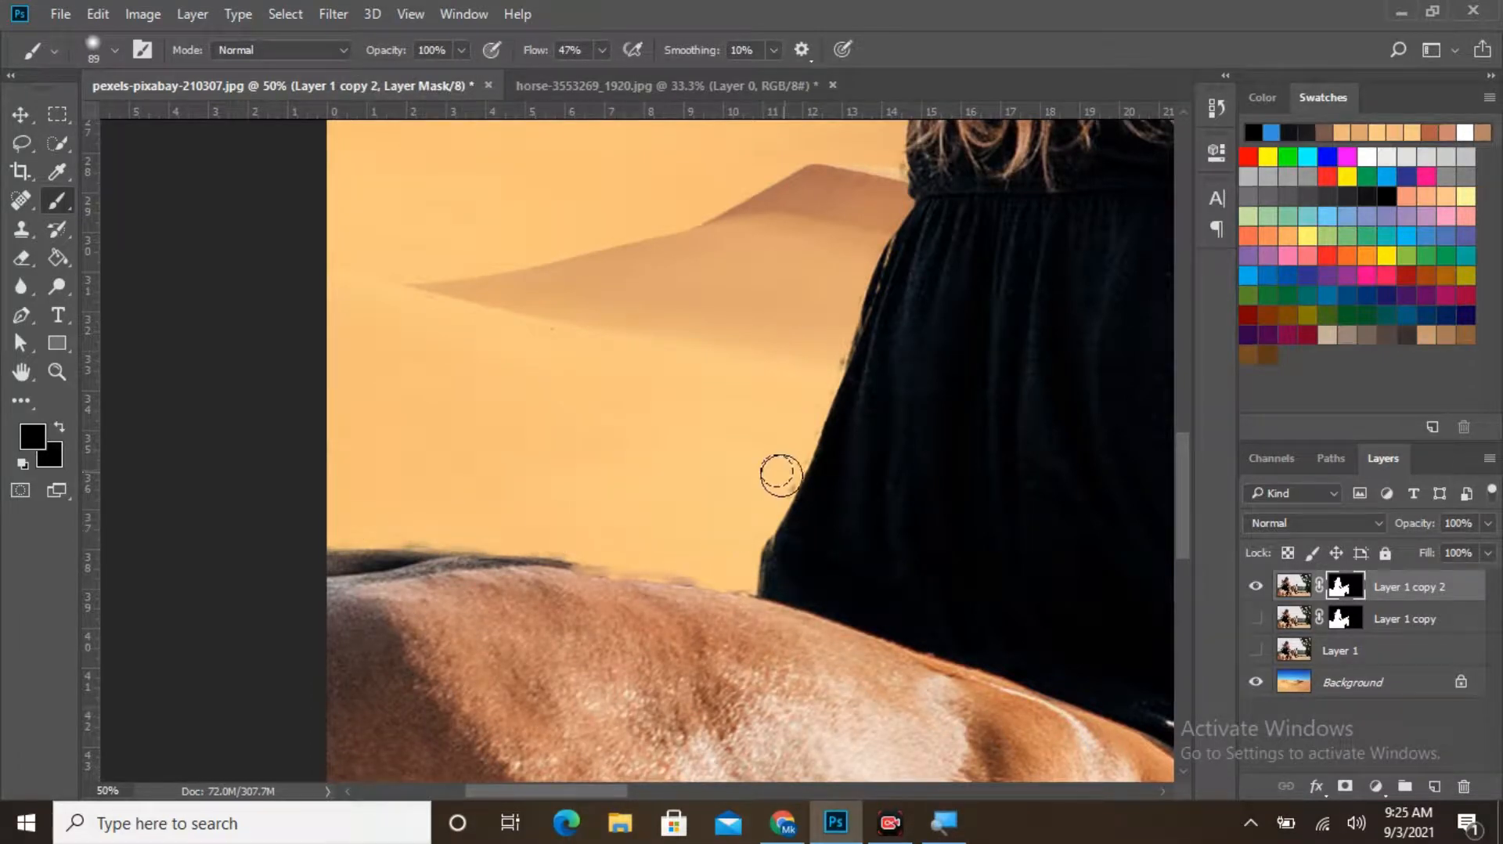
pyautogui.click(601, 50)
pyautogui.click(579, 76)
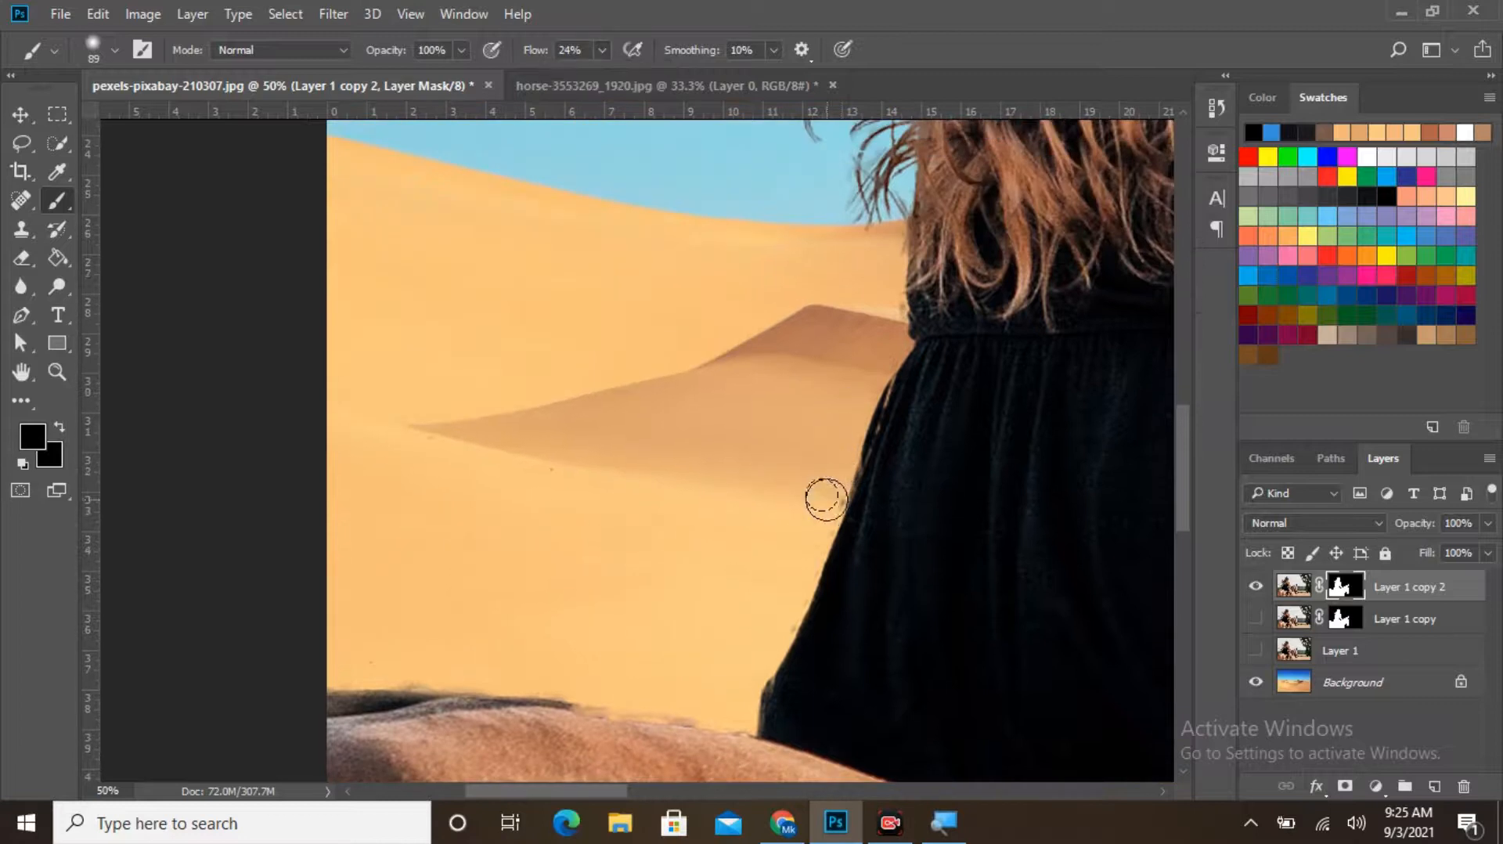
pyautogui.scroll(5, 843, 401)
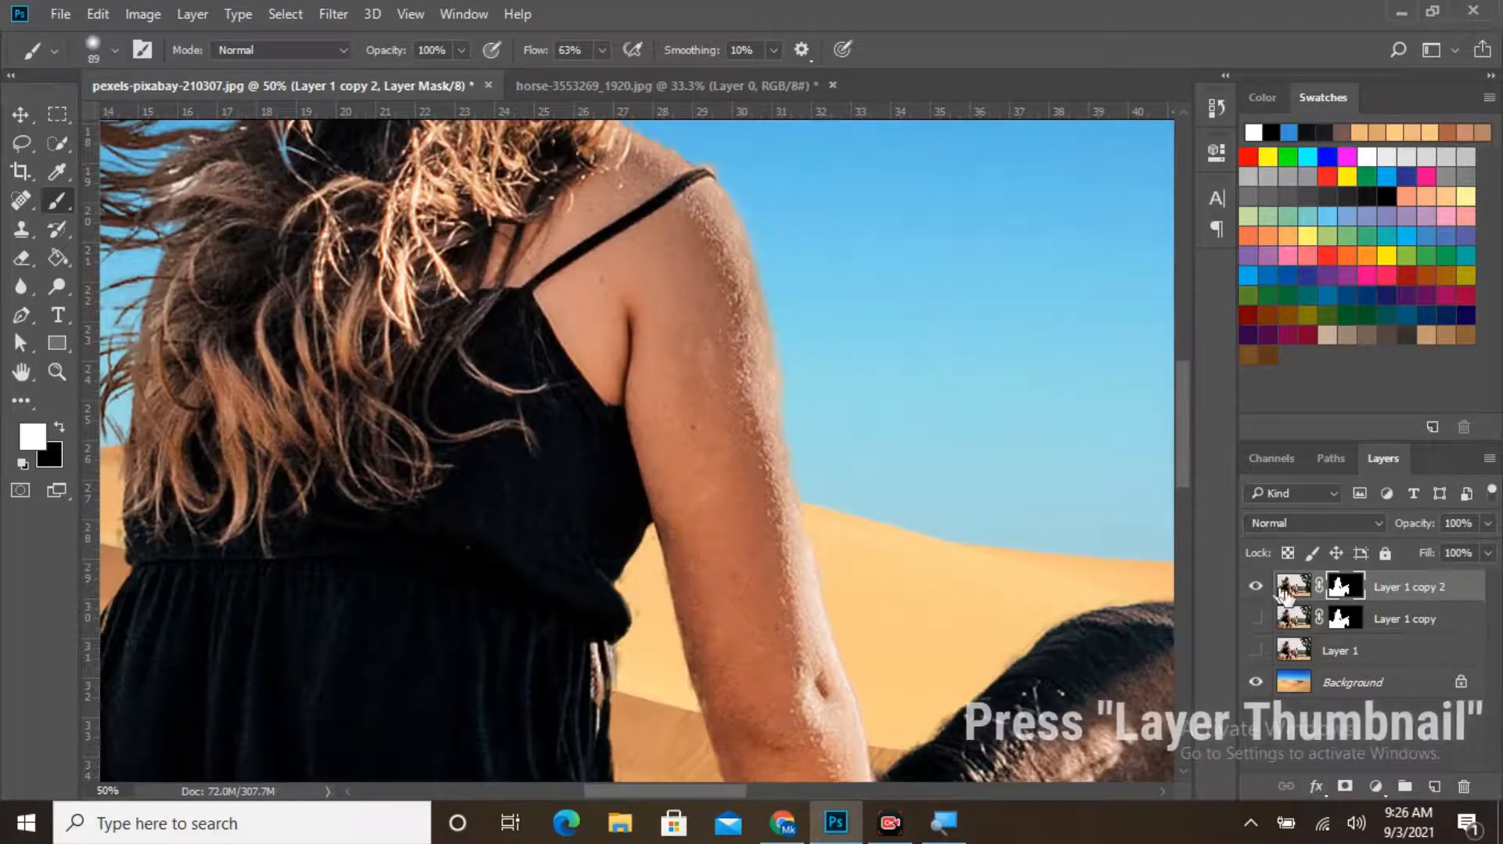
# Paint over the bright speckles on the woman's upper arm in the layer image, using a sampled skin tone at 15% flow
pyautogui.click(1296, 591)
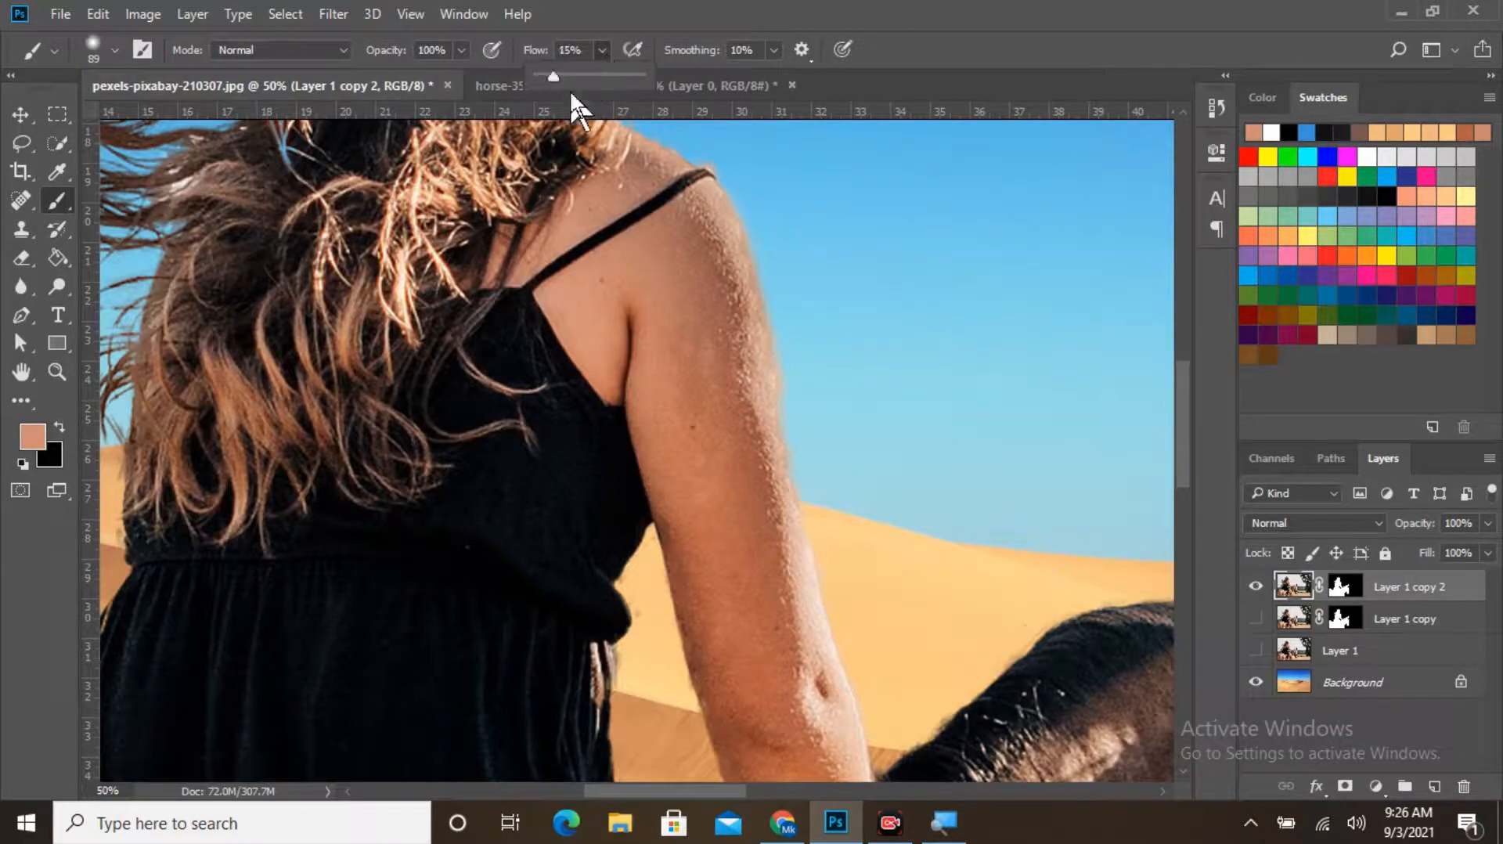
pyautogui.moveTo(687, 240)
pyautogui.mouseDown()
pyautogui.moveTo(719, 278)
pyautogui.moveTo(730, 430)
pyautogui.moveTo(712, 214)
pyautogui.moveTo(743, 269)
pyautogui.moveTo(751, 381)
pyautogui.moveTo(724, 245)
pyautogui.moveTo(687, 201)
pyautogui.moveTo(727, 437)
pyautogui.moveTo(729, 361)
pyautogui.moveTo(779, 538)
pyautogui.mouseUp()
pyautogui.moveTo(676, 383)
pyautogui.mouseDown()
pyautogui.moveTo(742, 381)
pyautogui.moveTo(774, 497)
pyautogui.moveTo(739, 472)
pyautogui.moveTo(656, 317)
pyautogui.moveTo(708, 334)
pyautogui.moveTo(768, 446)
pyautogui.mouseUp()
pyautogui.scroll(-1, 756, 441)
pyautogui.scroll(-4, 756, 441)
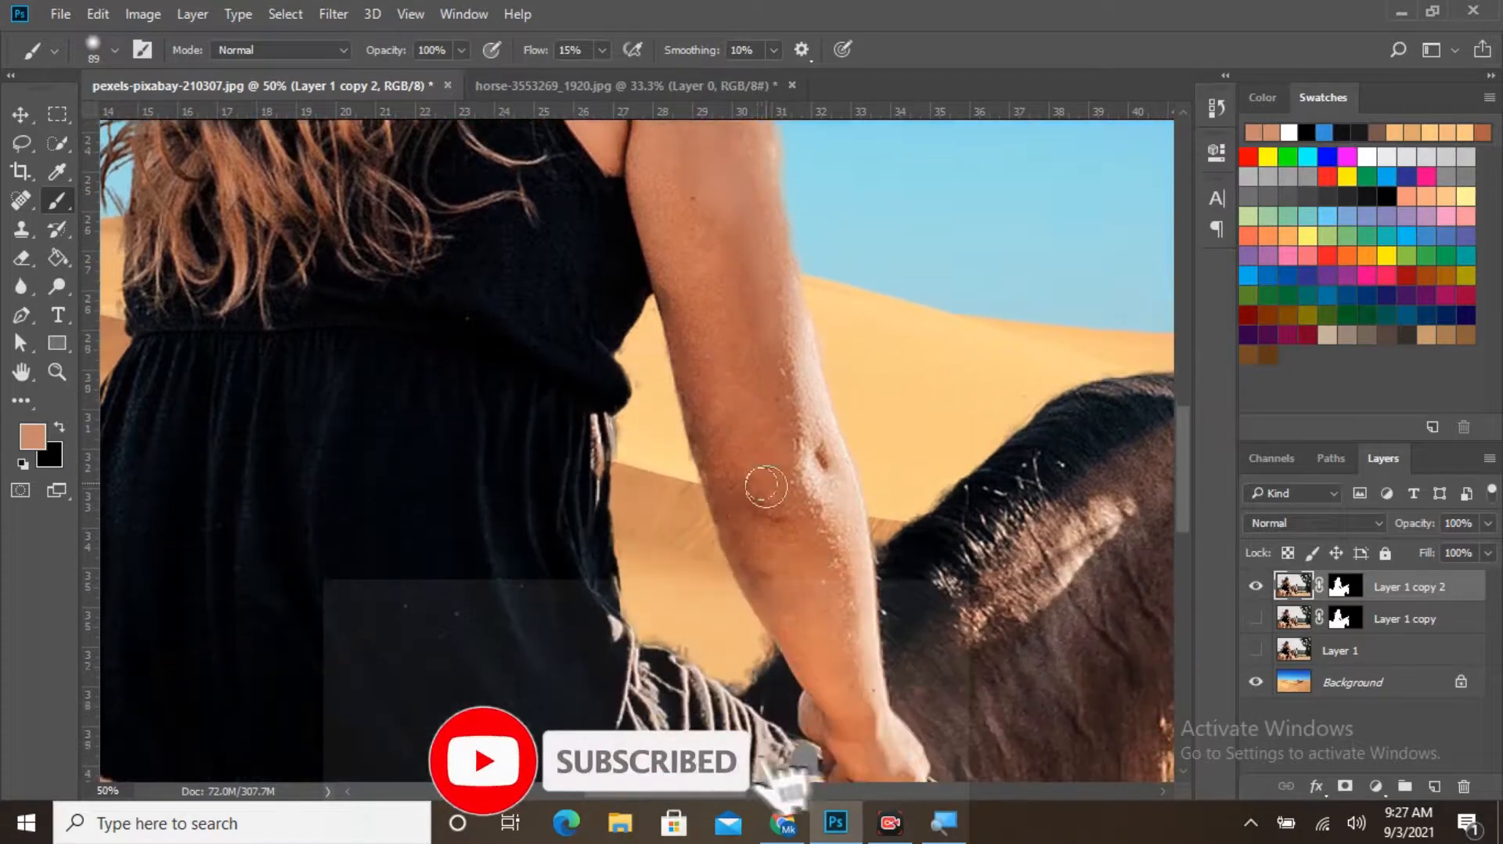
# Smooth the bright speckles around the elbow and forearm with the skin-tone brush, and review the whole composite
pyautogui.scroll(-2, 812, 618)
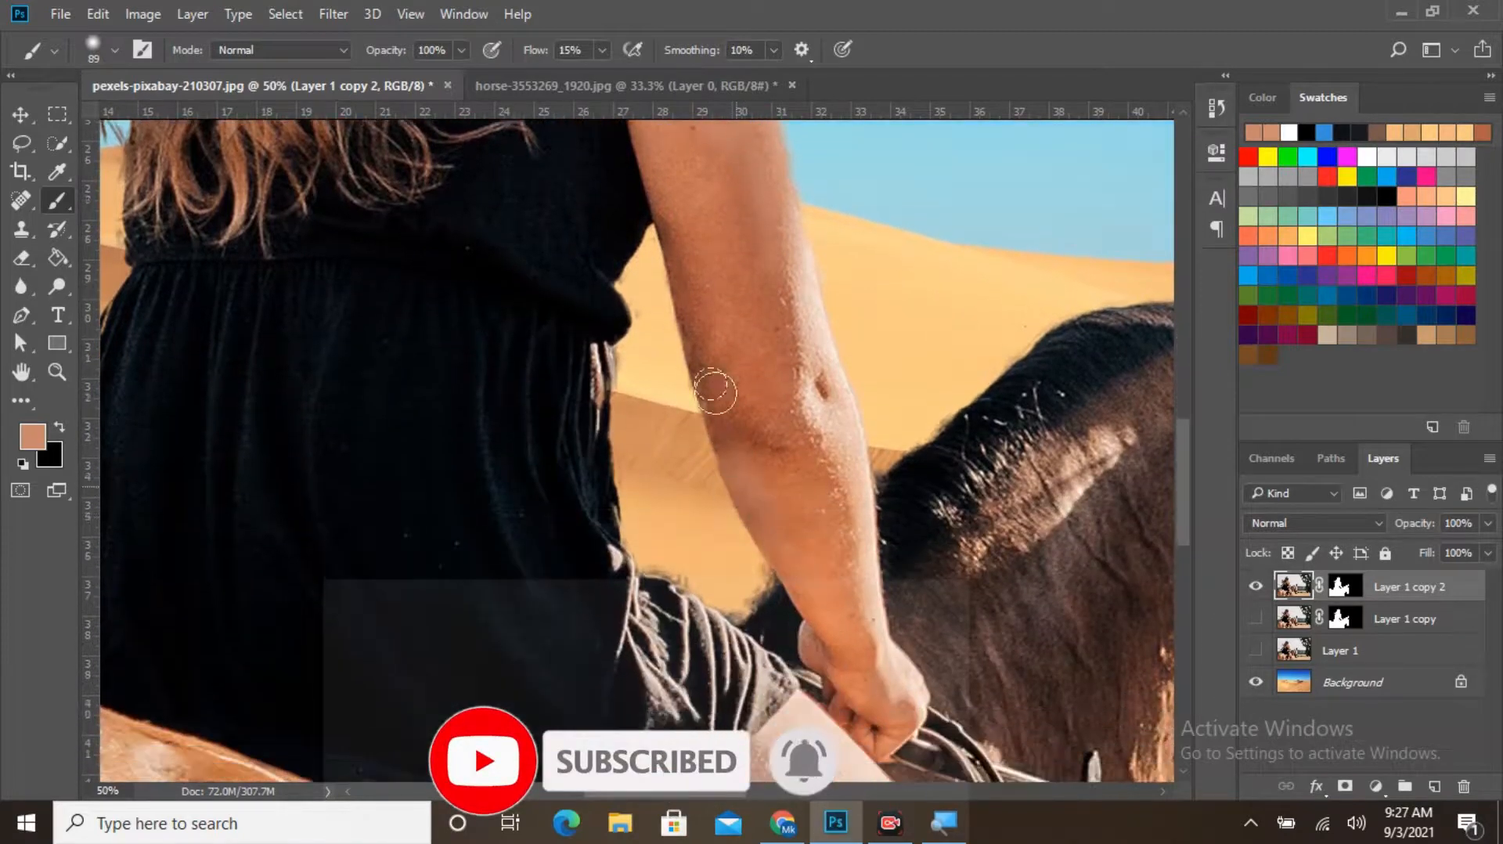
pyautogui.scroll(-5, 811, 443)
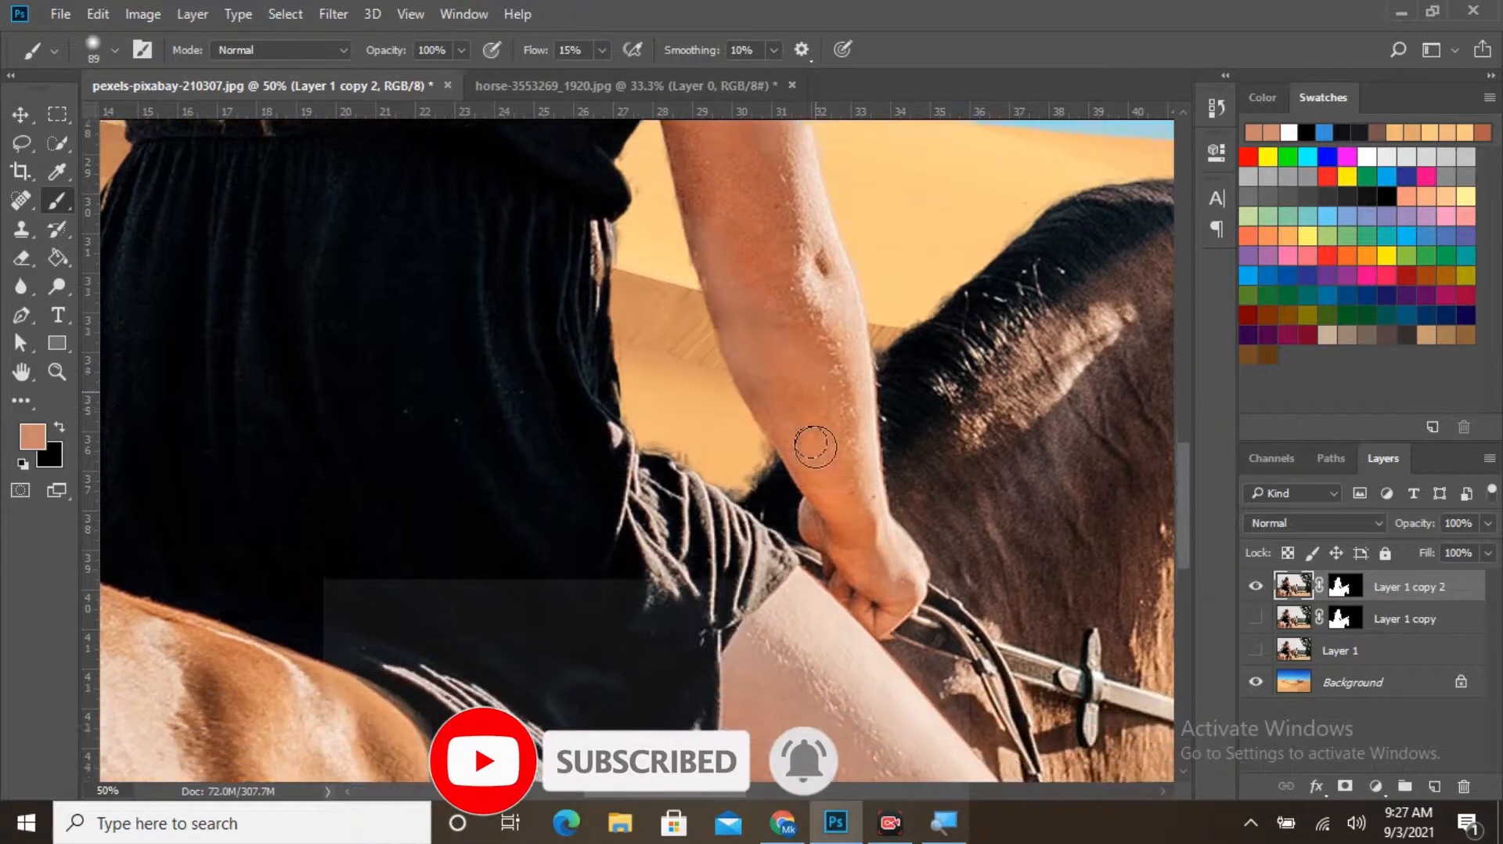
pyautogui.scroll(-5, 1010, 423)
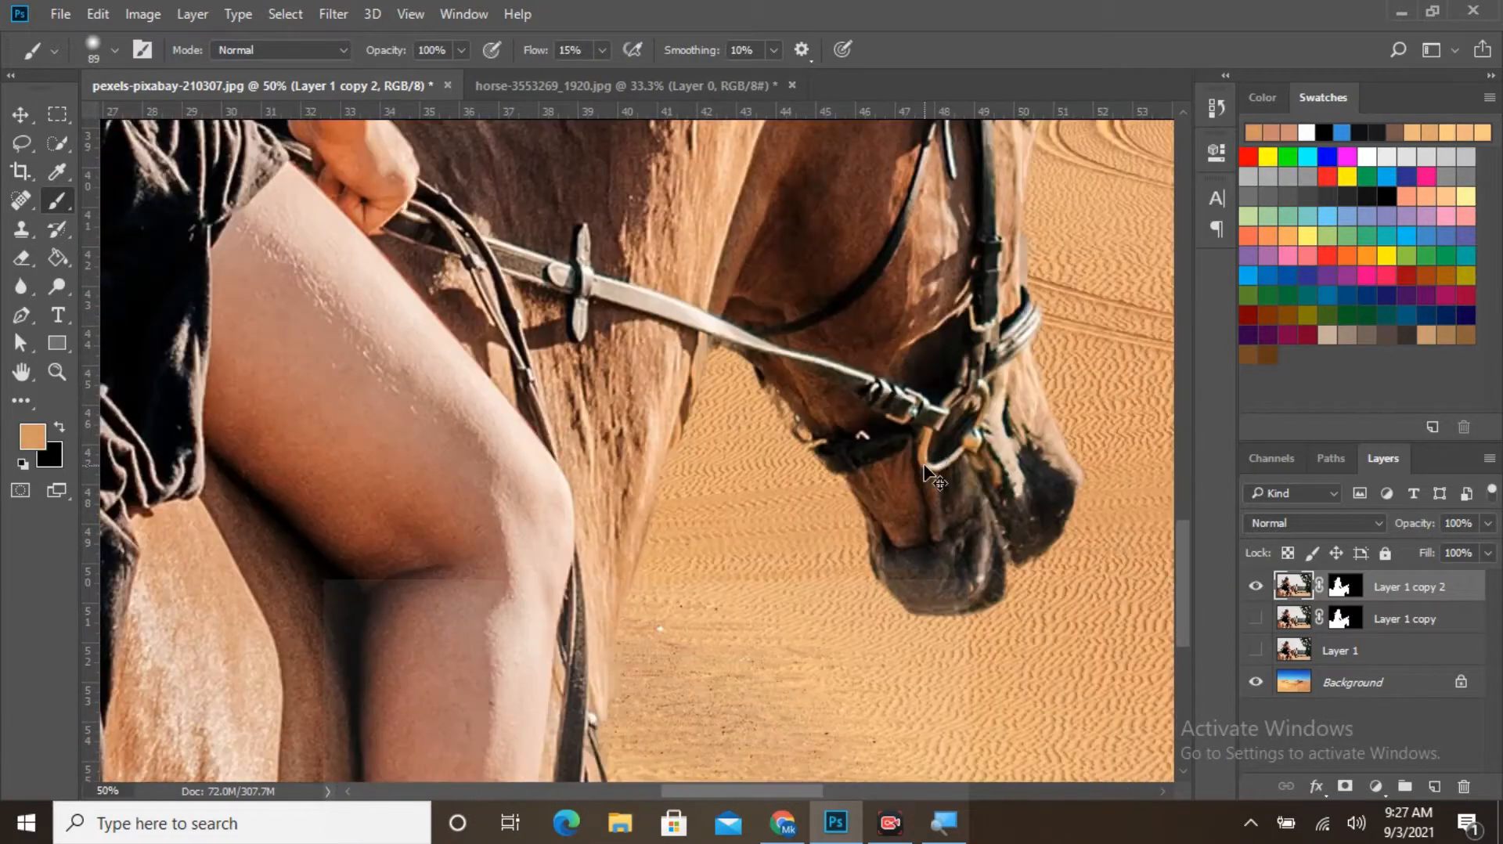
pyautogui.scroll(-1, 932, 473)
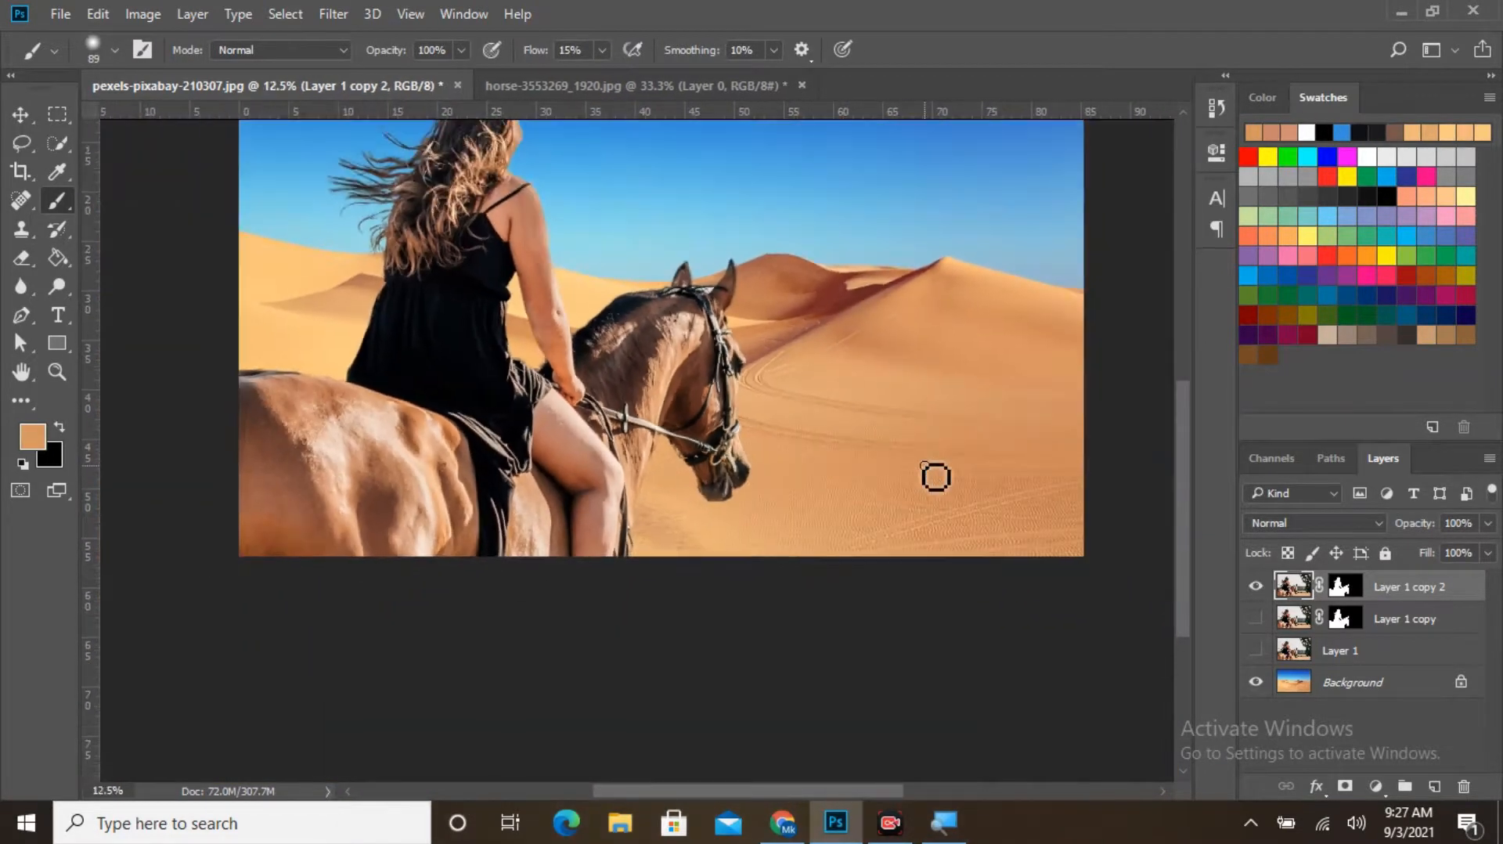
pyautogui.scroll(5, 901, 376)
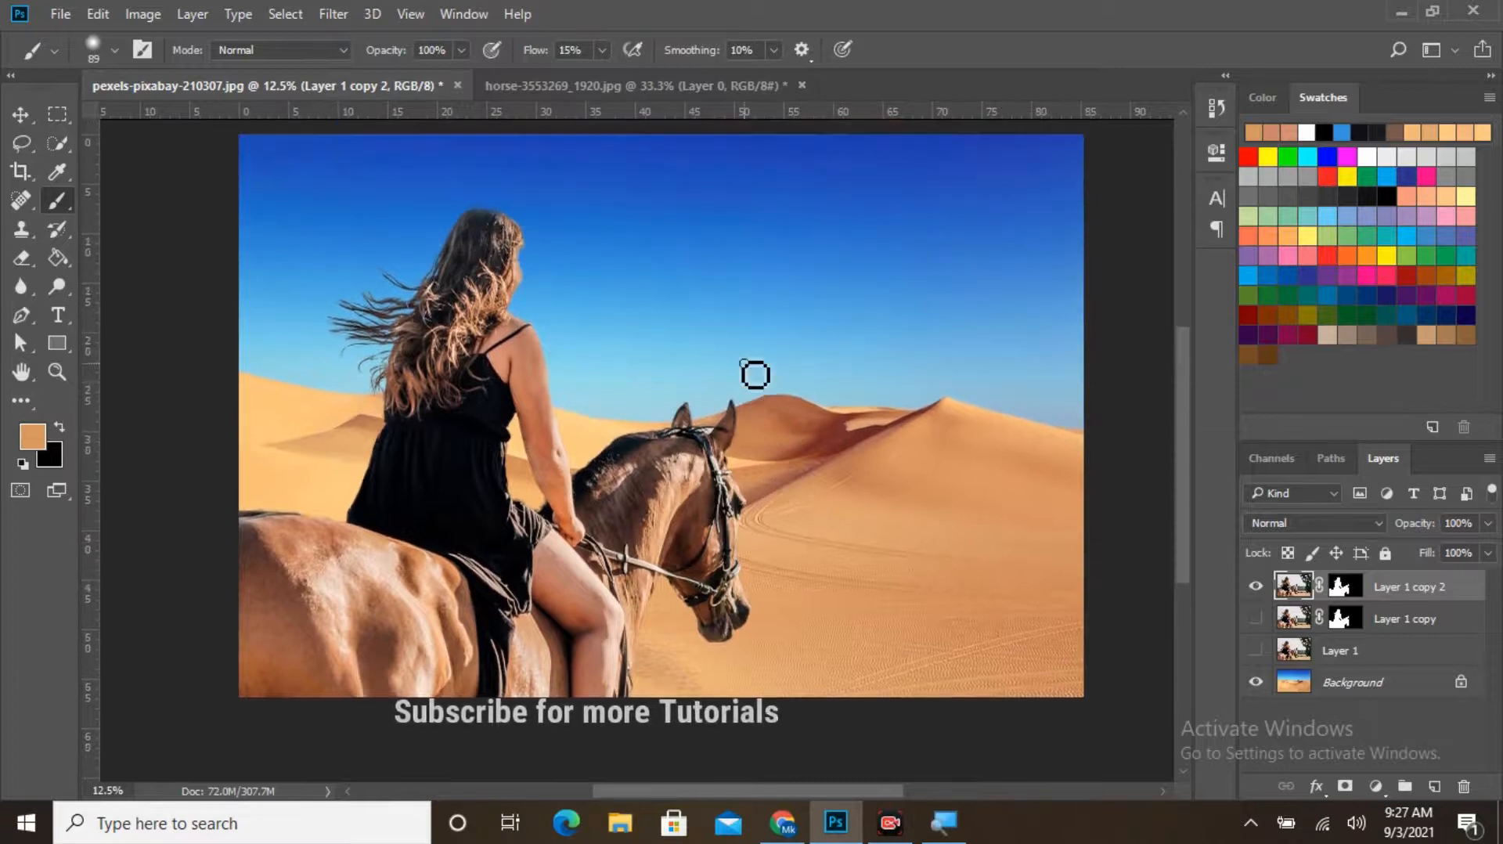